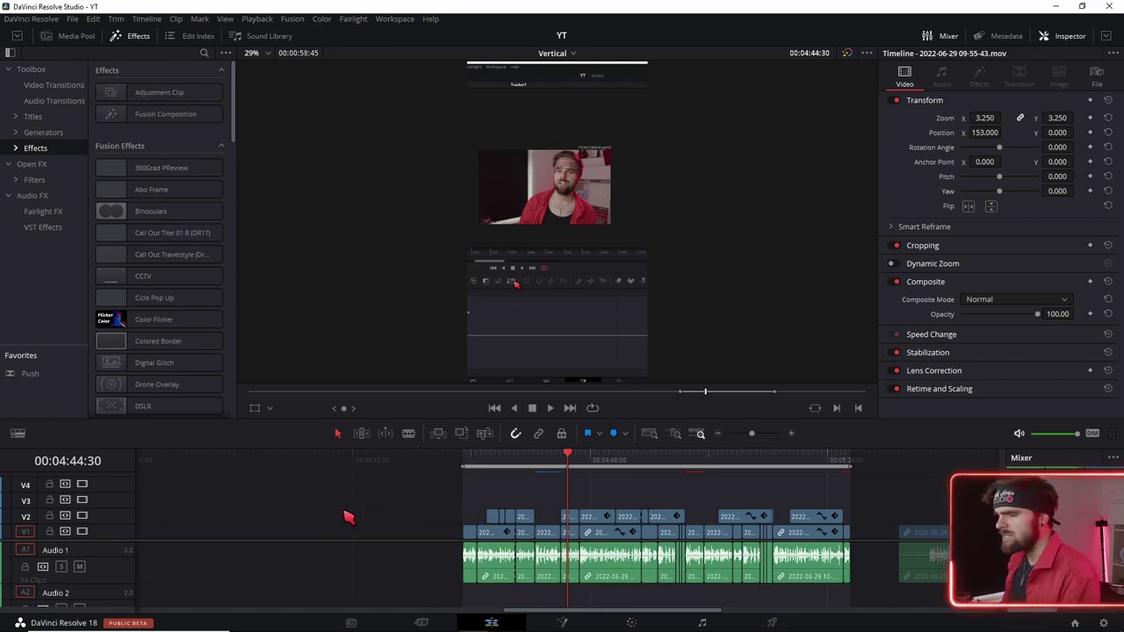
Create Timeline 5 with a custom 1080 x 1080 resolution at 25 fps, not using project settings.
{"action": "key", "text": "ctrl+n"}
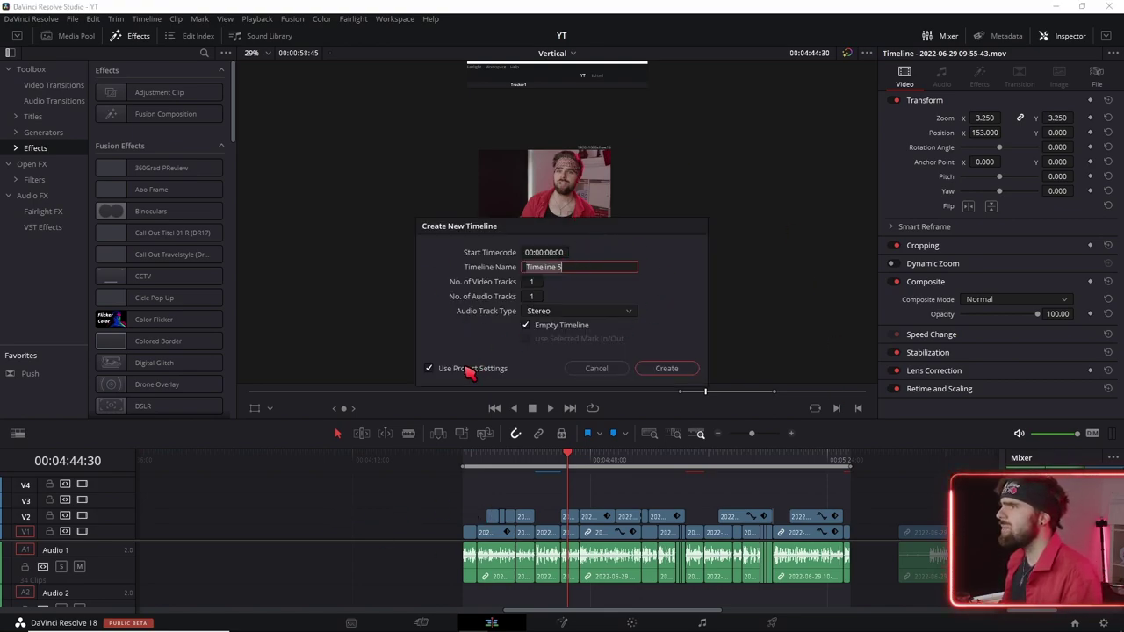
{"action": "left_click", "coordinate": [431, 368]}
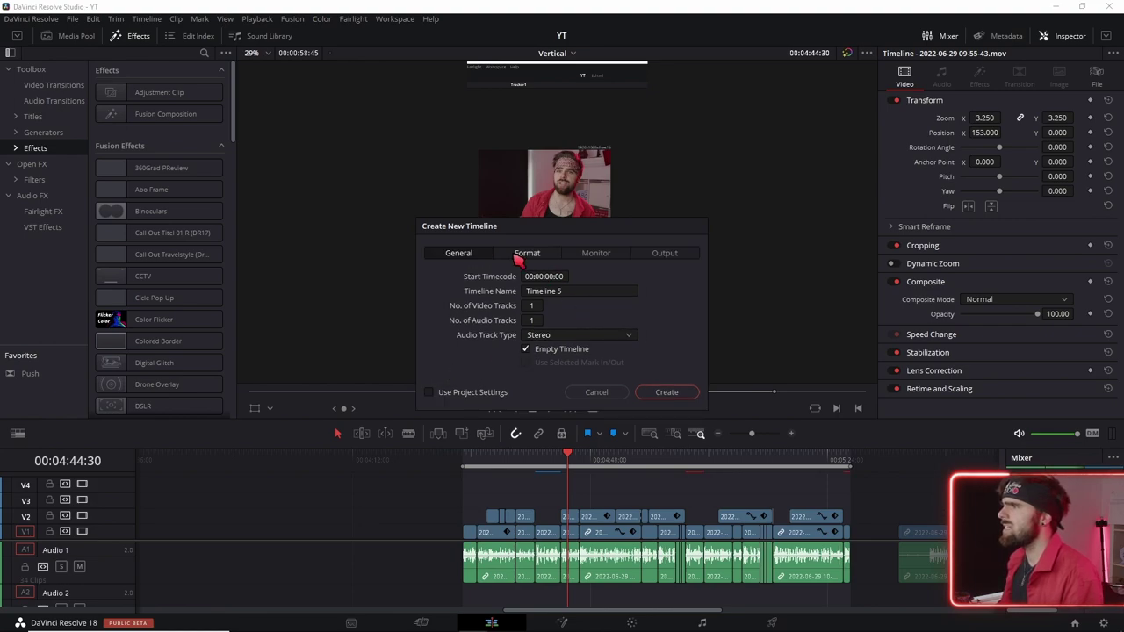
{"action": "left_click", "coordinate": [553, 254]}
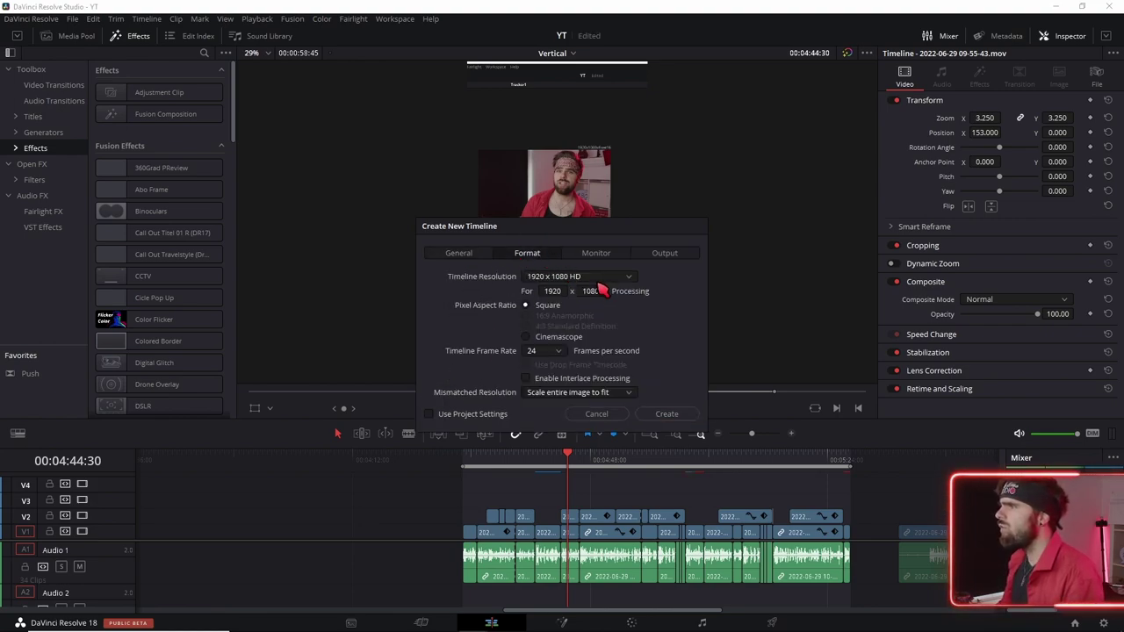
{"action": "left_click", "coordinate": [551, 277]}
{"action": "left_click", "coordinate": [562, 292]}
{"action": "type", "text": "108"}
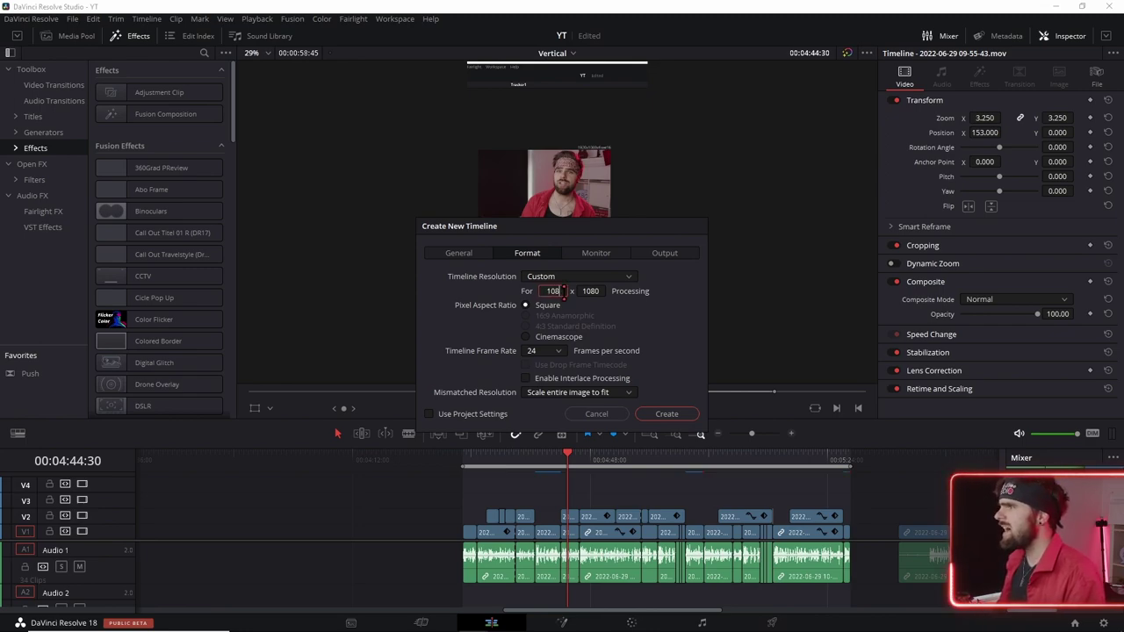
{"action": "type", "text": "0"}
{"action": "key", "text": "Tab"}
{"action": "type", "text": "10"}
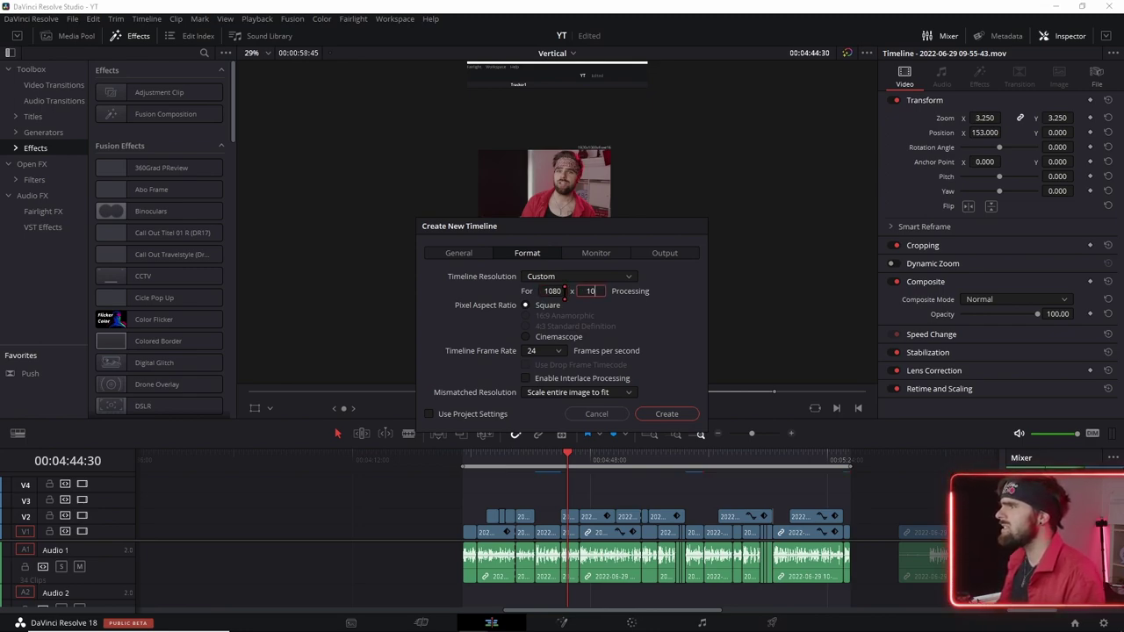
{"action": "type", "text": "80"}
{"action": "left_click", "coordinate": [563, 355]}
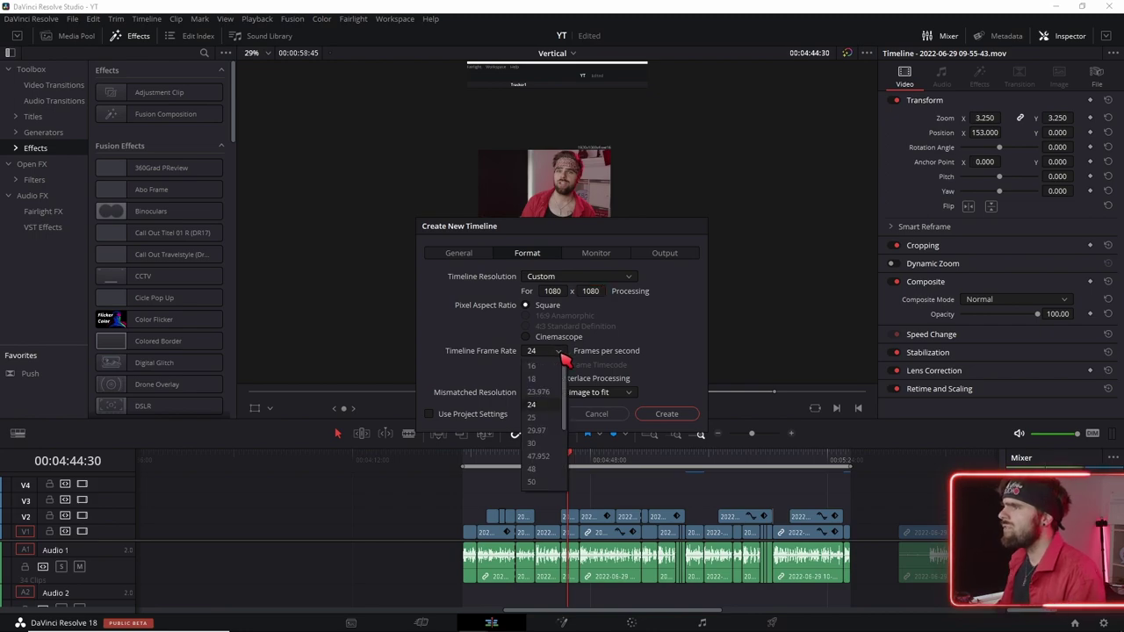
{"action": "left_click", "coordinate": [533, 417]}
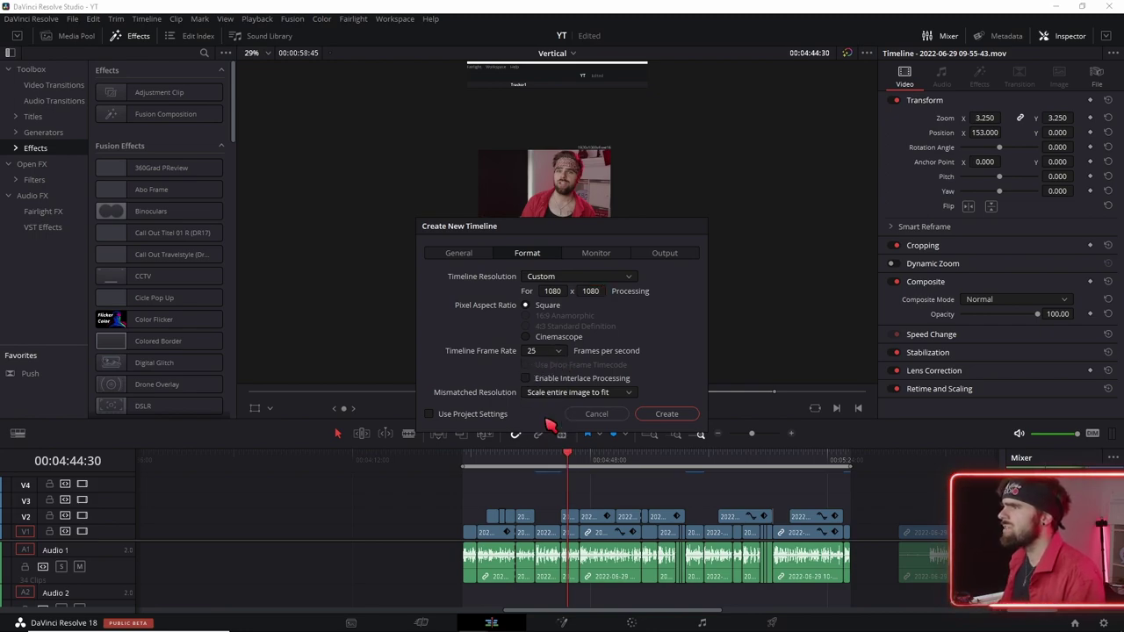
{"action": "left_click", "coordinate": [646, 420]}
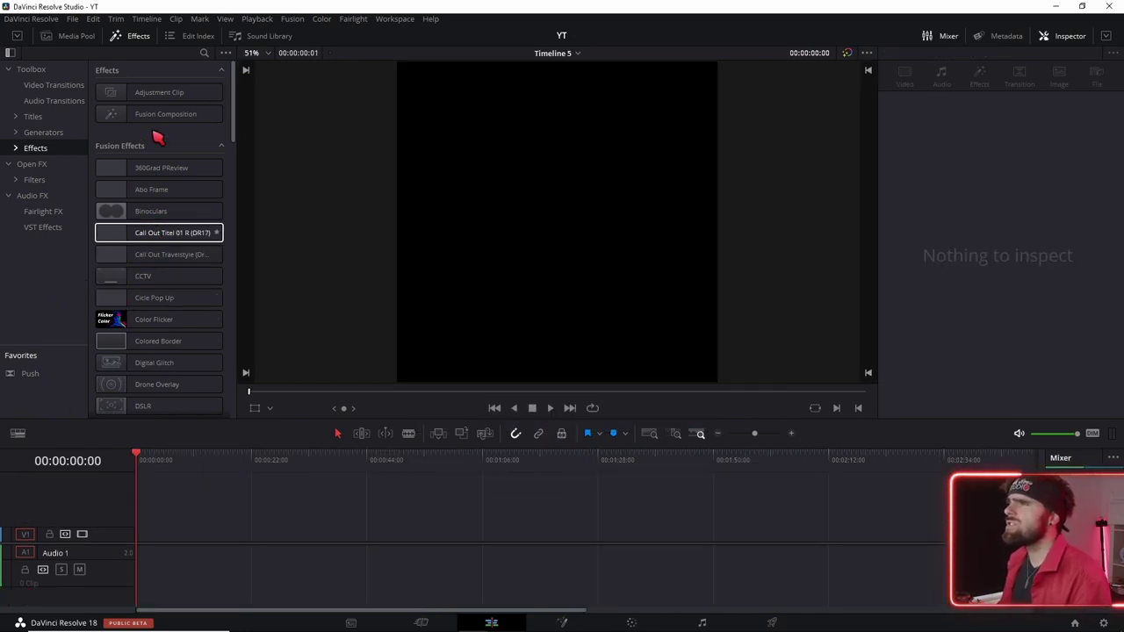
Place a Fusion Composition on V1 and load Insta Slides.setting into its Fusion node graph.
{"action": "left_click_drag", "start_coordinate": [164, 115], "coordinate": [137, 540]}
{"action": "left_click", "coordinate": [167, 536]}
{"action": "scroll", "coordinate": [174, 539], "scroll_direction": "up", "scroll_amount": 3}
{"action": "left_click", "coordinate": [563, 622]}
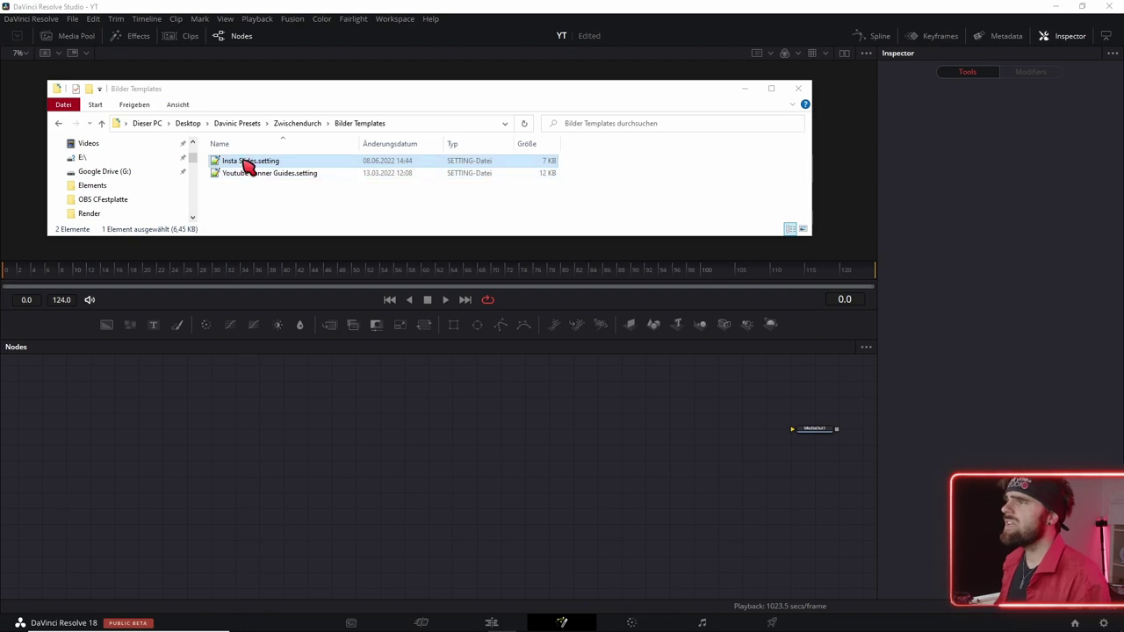
{"action": "left_click_drag", "start_coordinate": [275, 170], "coordinate": [354, 542]}
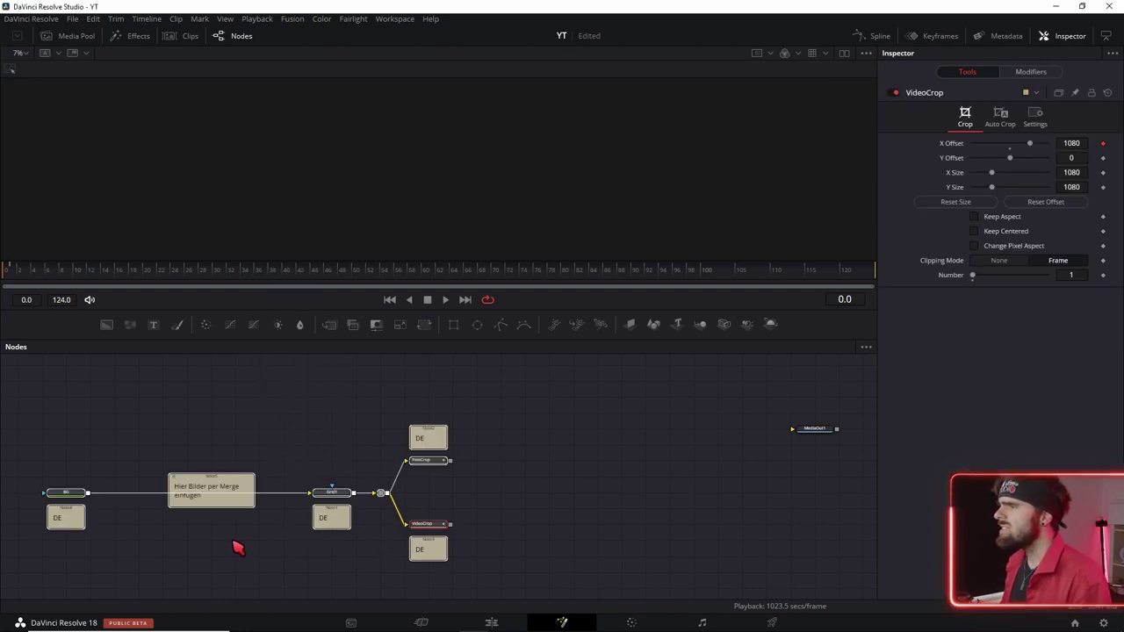
View and select the BG node, then set its Slides value to 7 in the Image settings.
{"action": "left_click_drag", "start_coordinate": [238, 544], "coordinate": [326, 547]}
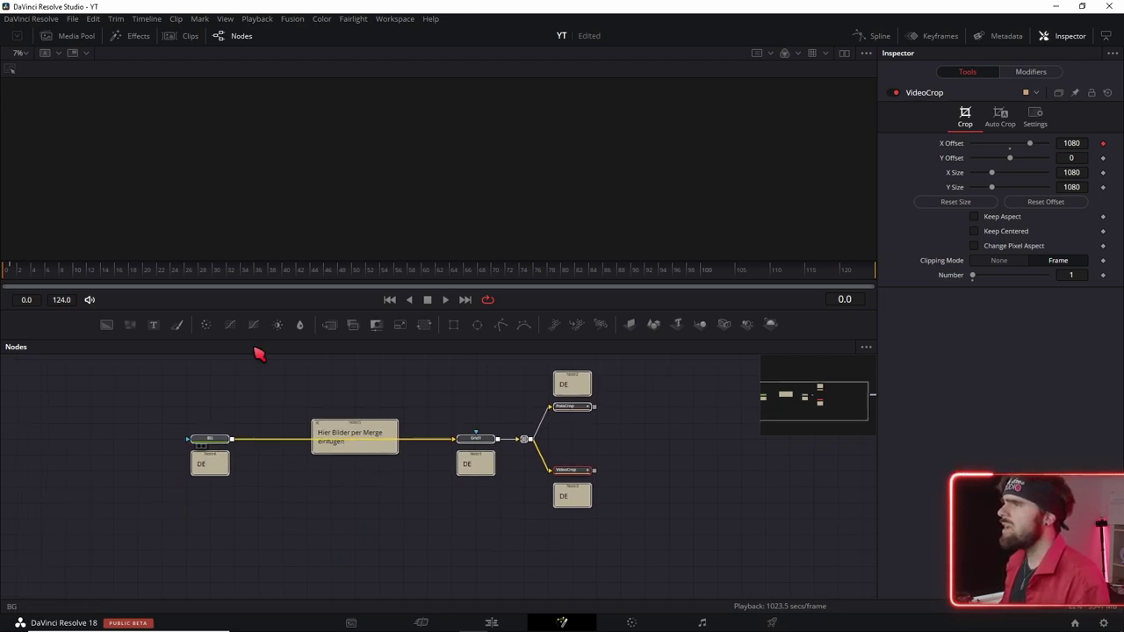
{"action": "left_click_drag", "start_coordinate": [152, 513], "coordinate": [372, 150]}
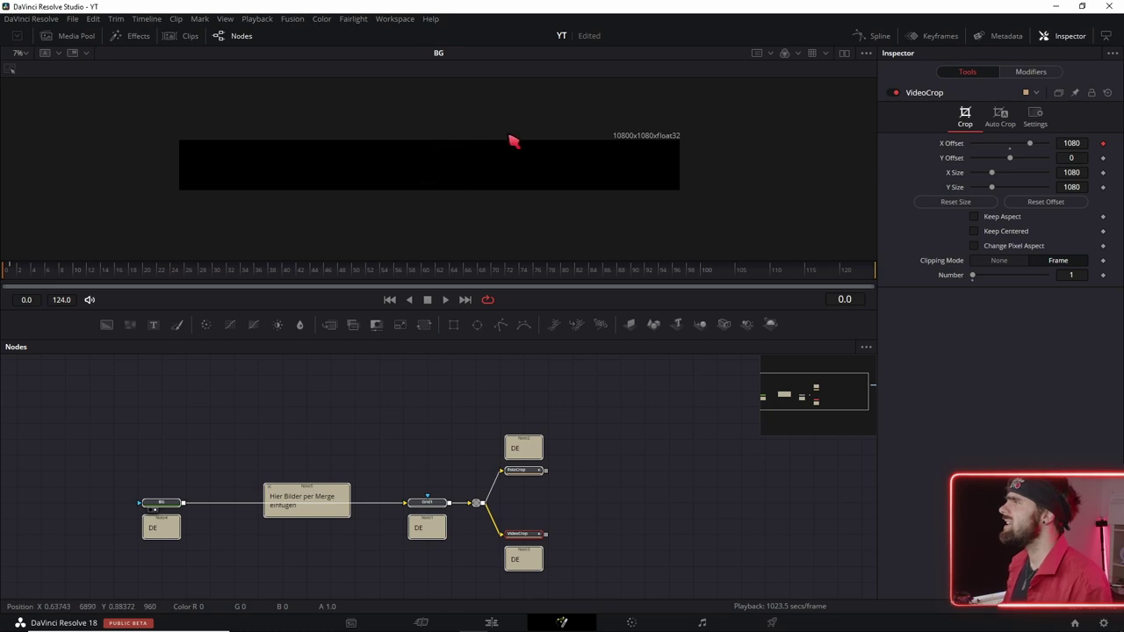
{"action": "key", "text": "ctrl+a"}
{"action": "left_click", "coordinate": [165, 515]}
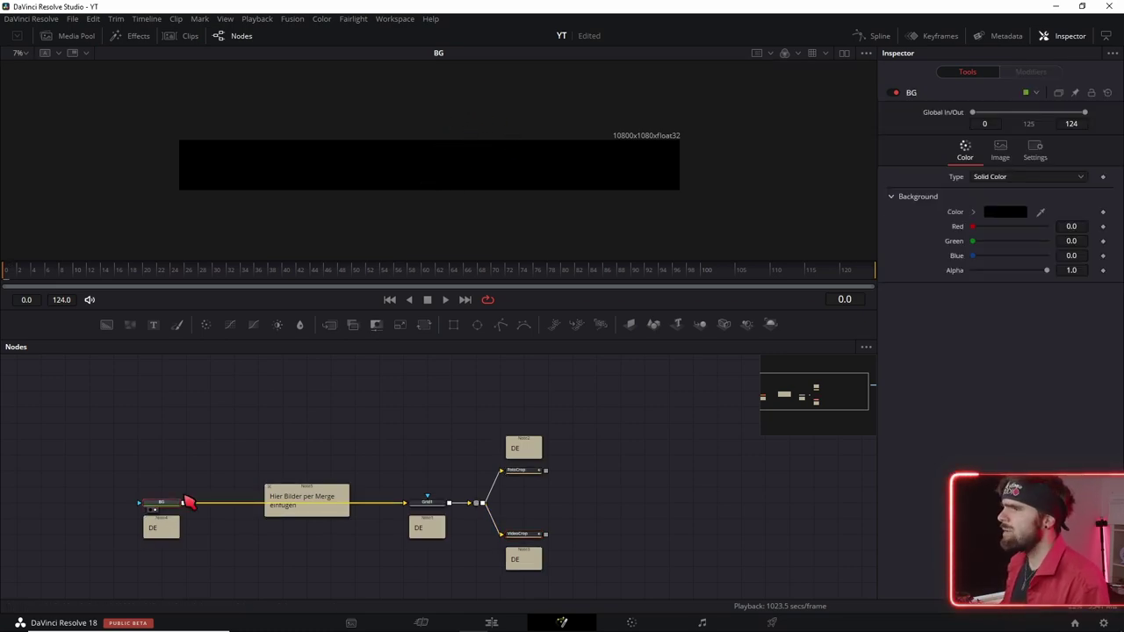
{"action": "left_click", "coordinate": [1002, 149]}
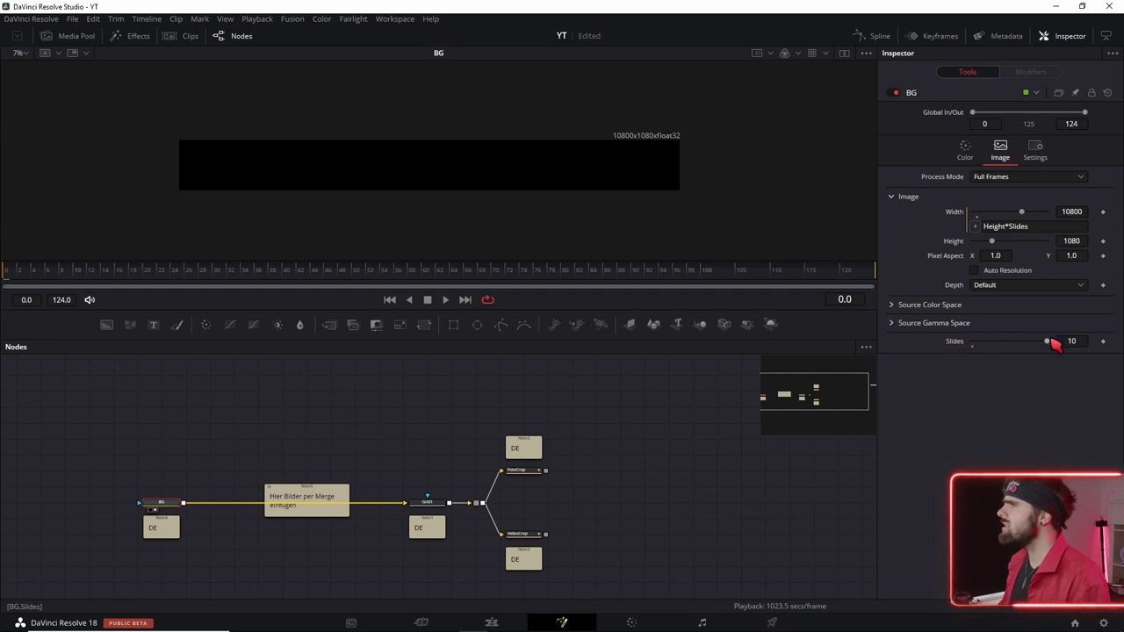
{"action": "mouse_move", "coordinate": [1051, 345]}
{"action": "left_mouse_down"}
{"action": "mouse_move", "coordinate": [977, 345]}
{"action": "mouse_move", "coordinate": [1054, 344]}
{"action": "left_mouse_up"}
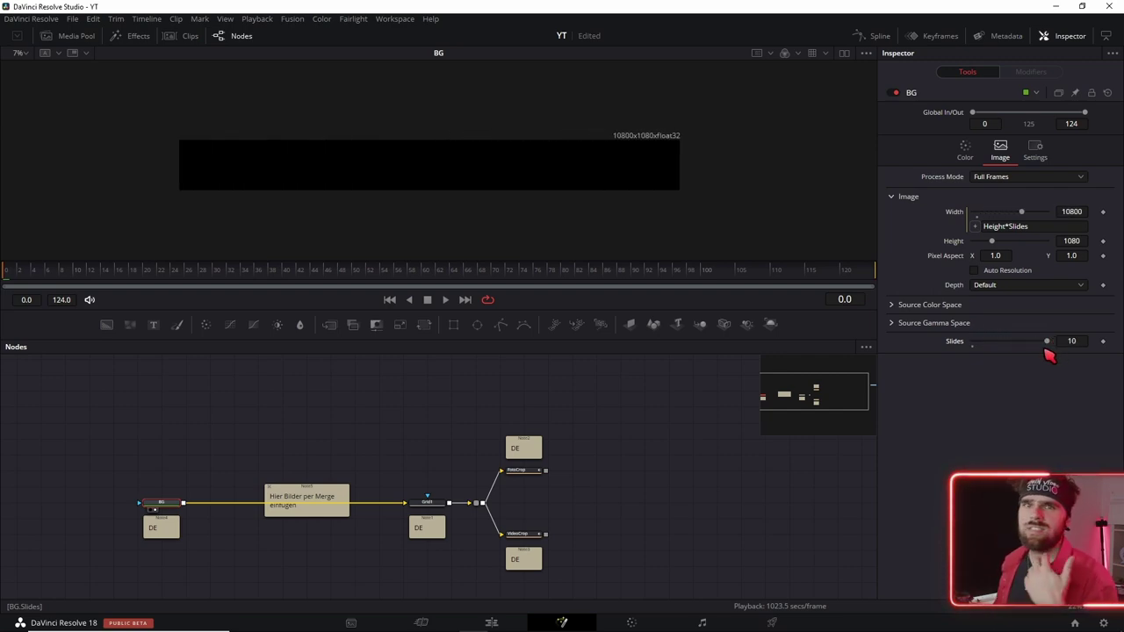
{"action": "left_click_drag", "start_coordinate": [1046, 342], "coordinate": [1023, 342]}
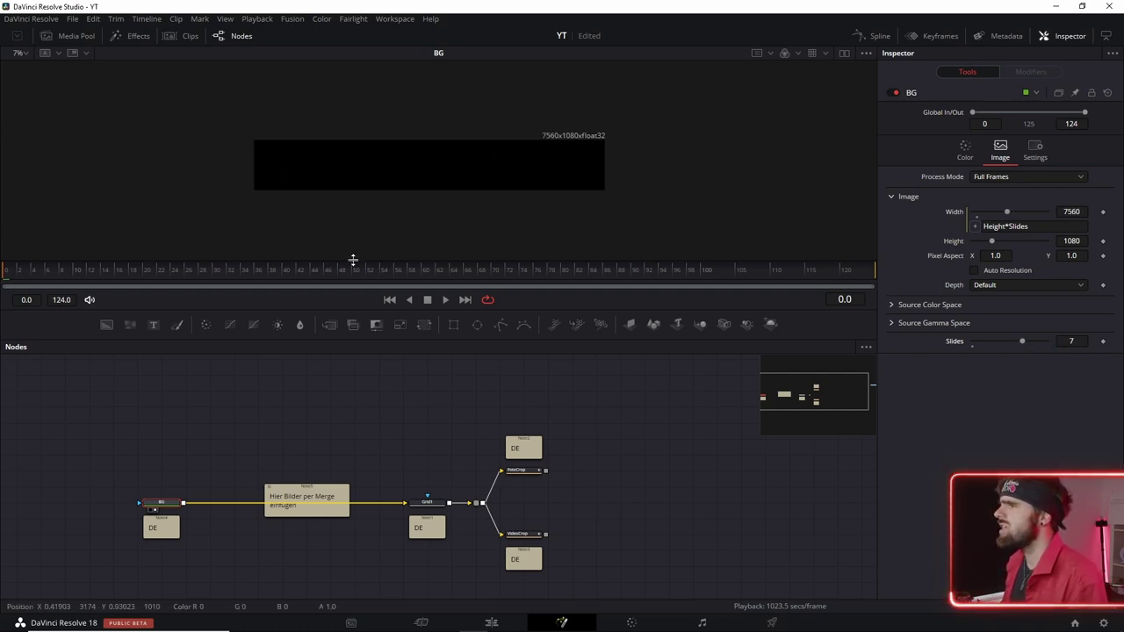
{"action": "scroll", "coordinate": [238, 508], "scroll_direction": "left", "scroll_amount": 2}
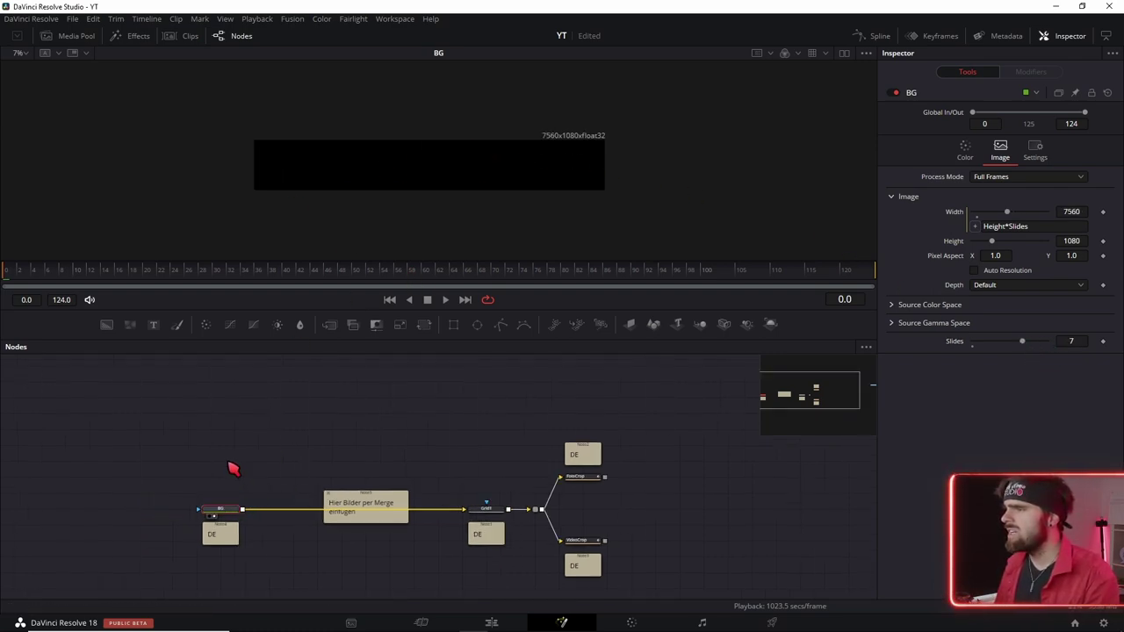
{"action": "left_click", "coordinate": [290, 531]}
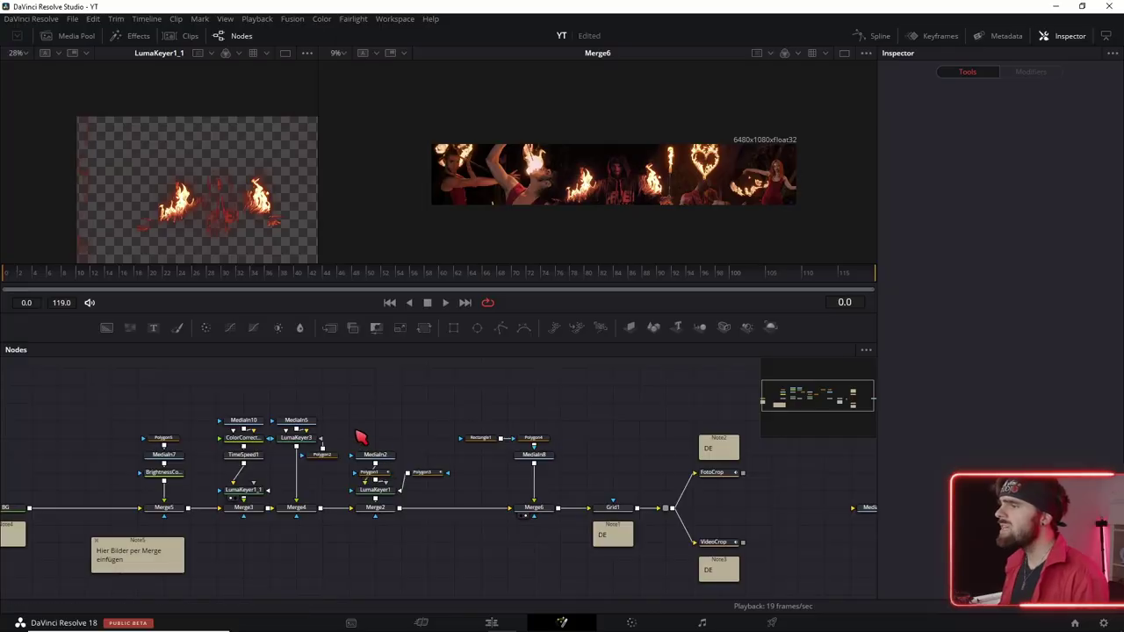
Box-select and tidy the Merge2, Merge5, MediaIn10, MediaIn5 and Merge6 node groups.
{"action": "mouse_move", "coordinate": [356, 430]}
{"action": "left_mouse_down"}
{"action": "mouse_move", "coordinate": [417, 535]}
{"action": "mouse_move", "coordinate": [404, 510]}
{"action": "left_mouse_up"}
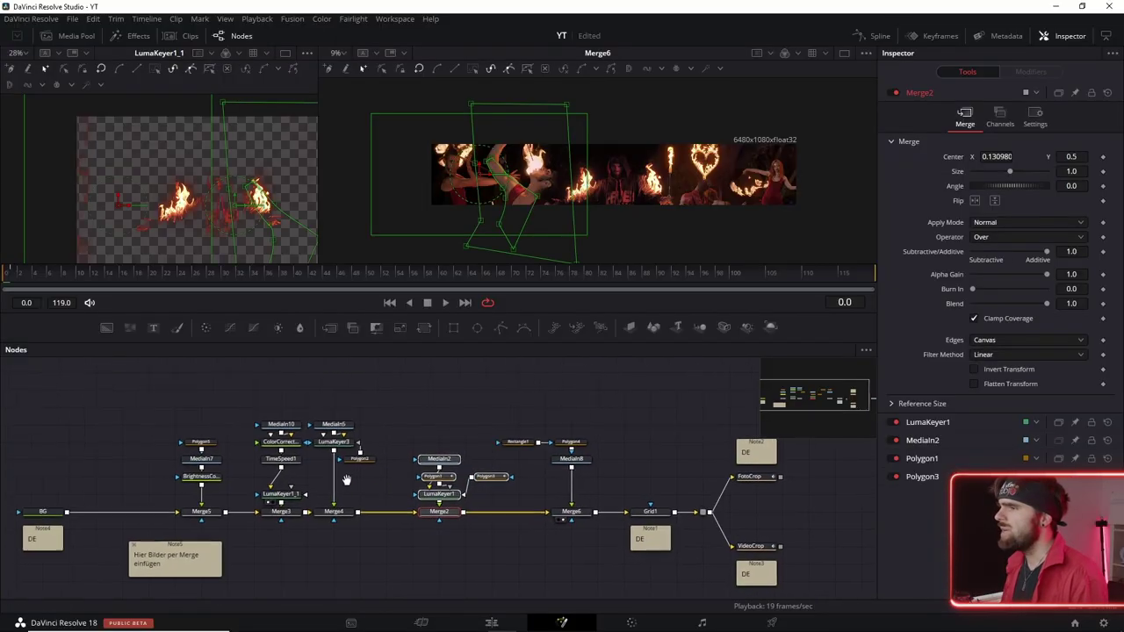
{"action": "mouse_move", "coordinate": [412, 421]}
{"action": "left_mouse_down"}
{"action": "mouse_move", "coordinate": [333, 544]}
{"action": "mouse_move", "coordinate": [398, 519]}
{"action": "left_mouse_up"}
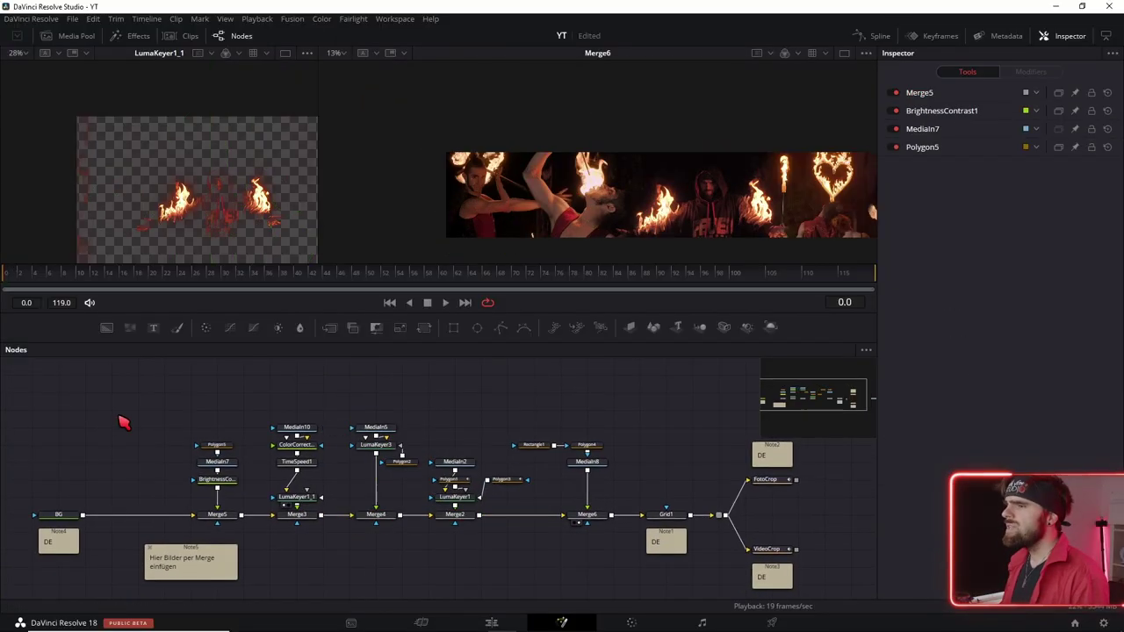
{"action": "left_click_drag", "start_coordinate": [118, 413], "coordinate": [244, 551]}
{"action": "left_click_drag", "start_coordinate": [258, 398], "coordinate": [319, 543]}
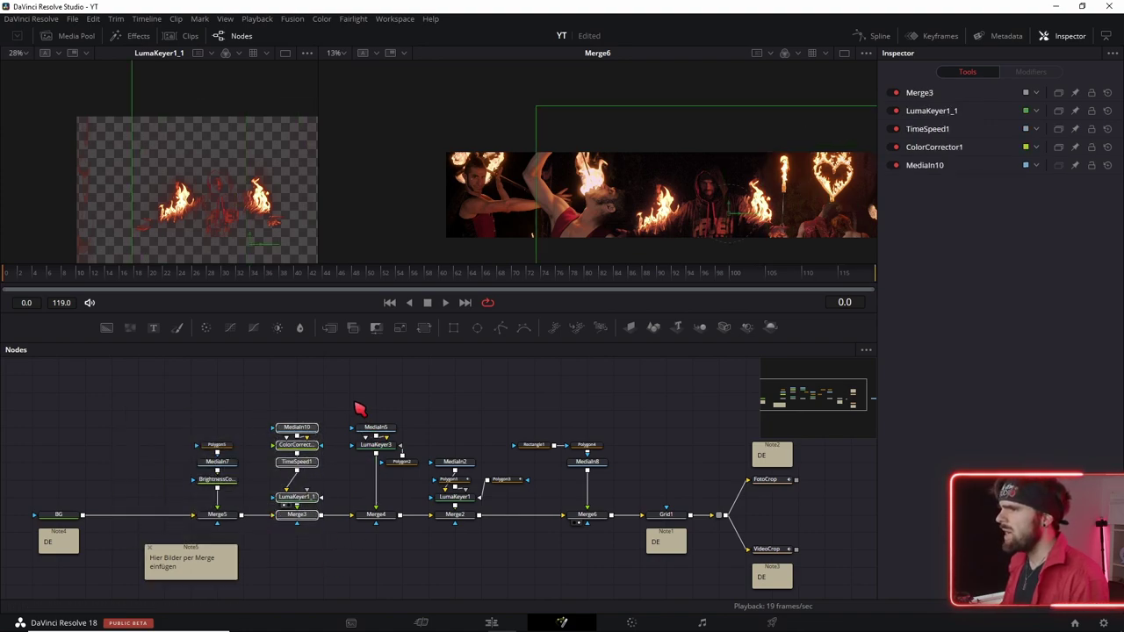
{"action": "left_click_drag", "start_coordinate": [350, 388], "coordinate": [393, 554]}
{"action": "left_click_drag", "start_coordinate": [426, 392], "coordinate": [484, 568]}
{"action": "left_click_drag", "start_coordinate": [530, 379], "coordinate": [622, 571]}
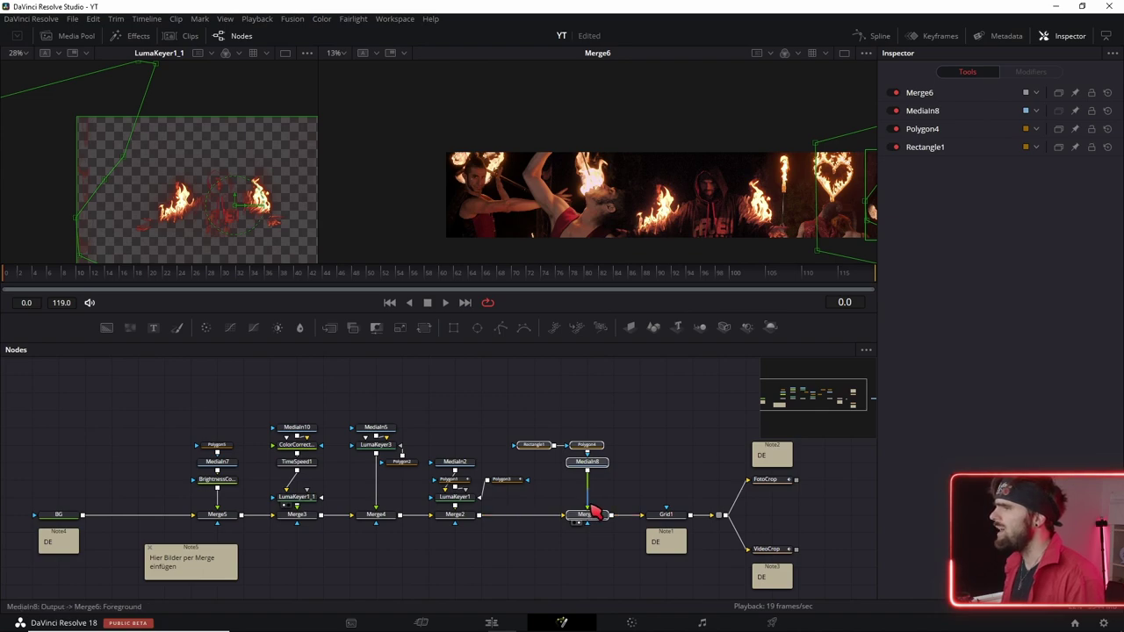
Show Grid1's output in the right viewer, splitting the fire strip into six square slides.
{"action": "scroll", "coordinate": [795, 230], "scroll_direction": "right", "scroll_amount": 3}
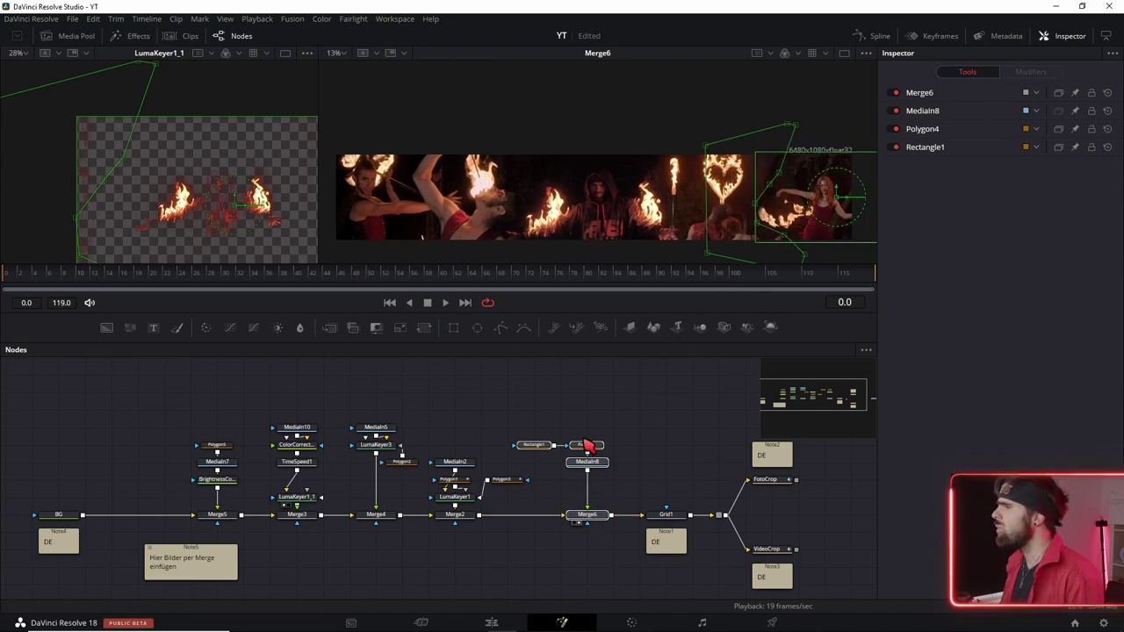
{"action": "left_click_drag", "start_coordinate": [673, 514], "coordinate": [676, 210]}
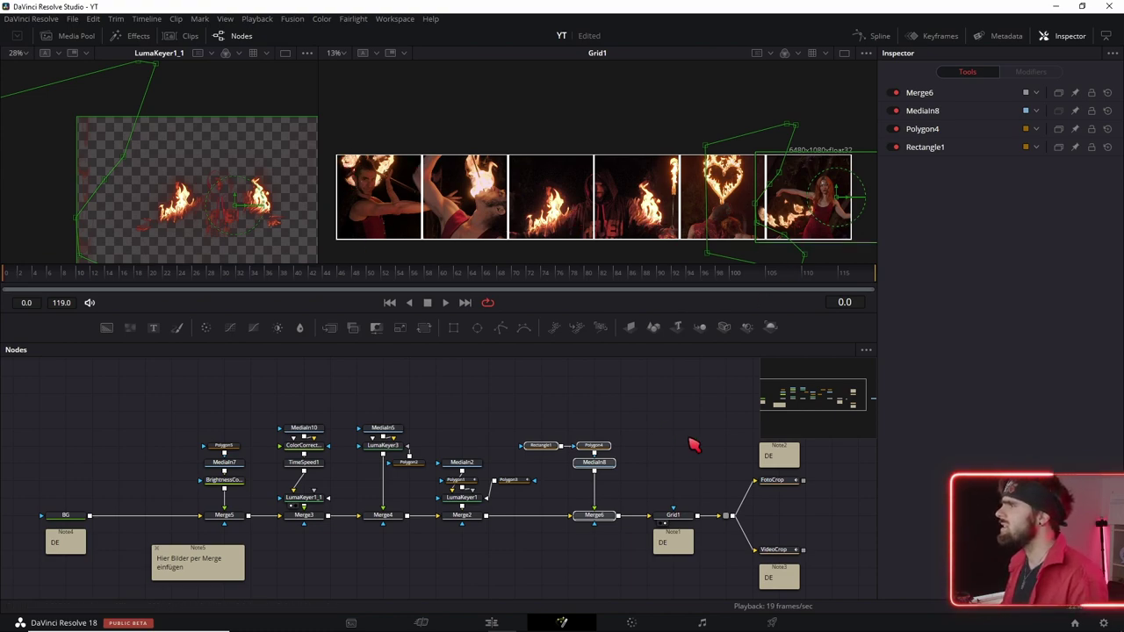
{"action": "scroll", "coordinate": [667, 450], "scroll_direction": "right", "scroll_amount": 2}
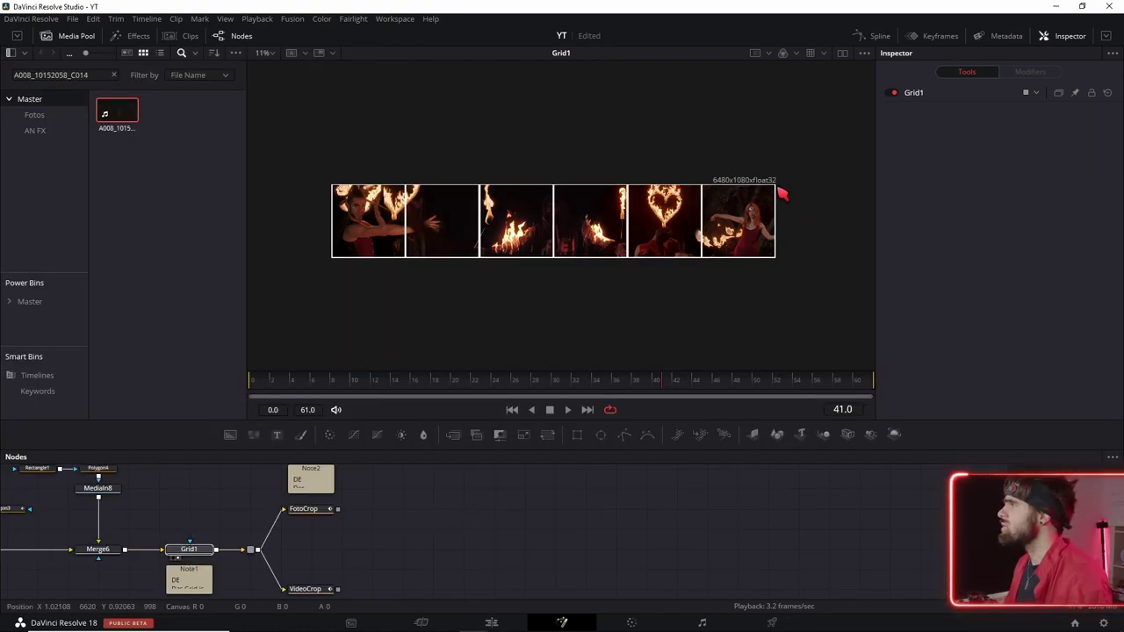
Bypass the Grid1 node so the fire strip previews without slide borders.
{"action": "left_click", "coordinate": [895, 93]}
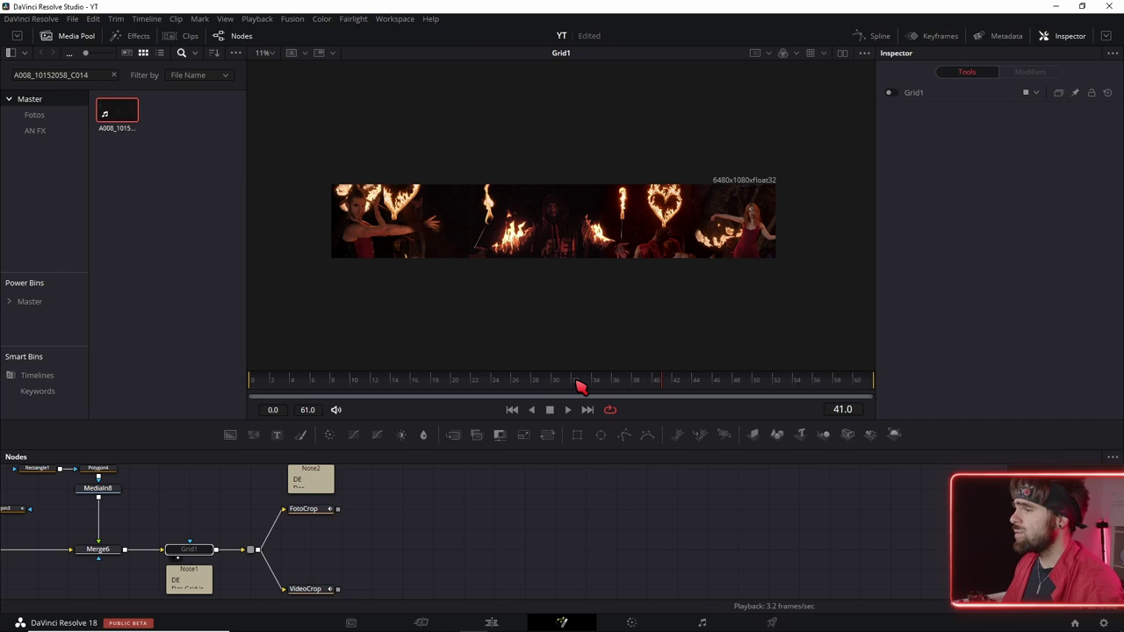
{"action": "middle_click", "coordinate": [399, 547]}
{"action": "left_click_drag", "start_coordinate": [398, 547], "coordinate": [401, 552]}
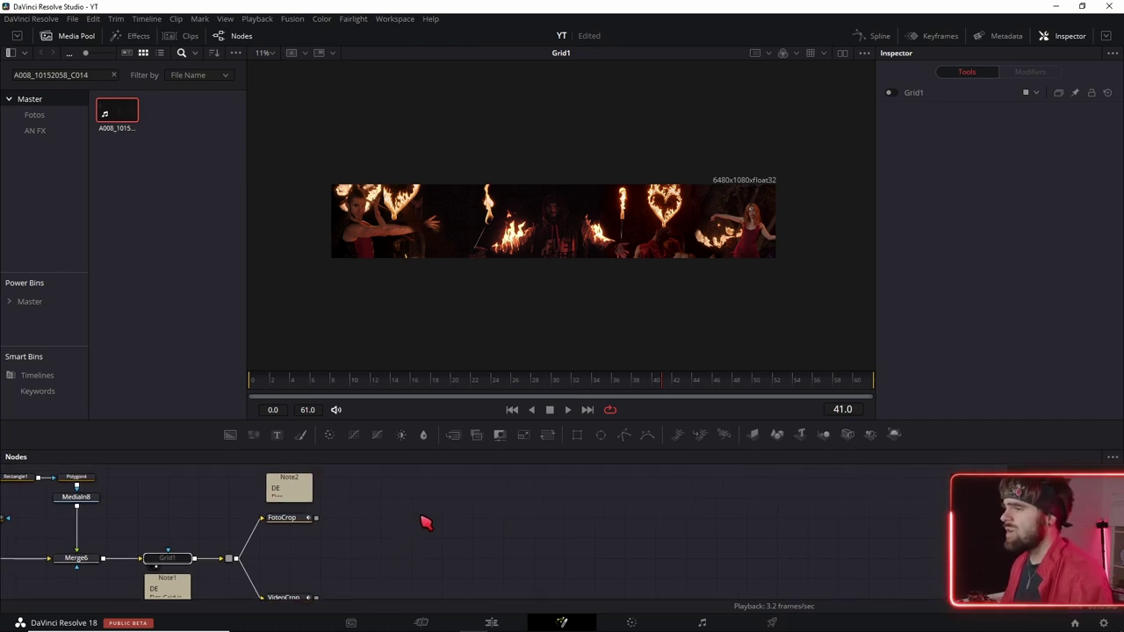
{"action": "key", "text": "shift+space"}
Add a Saver node and connect FotoCrop's output into Saver1.
{"action": "type", "text": "sv"}
{"action": "key", "text": "BackSpace"}
{"action": "key", "text": "BackSpace"}
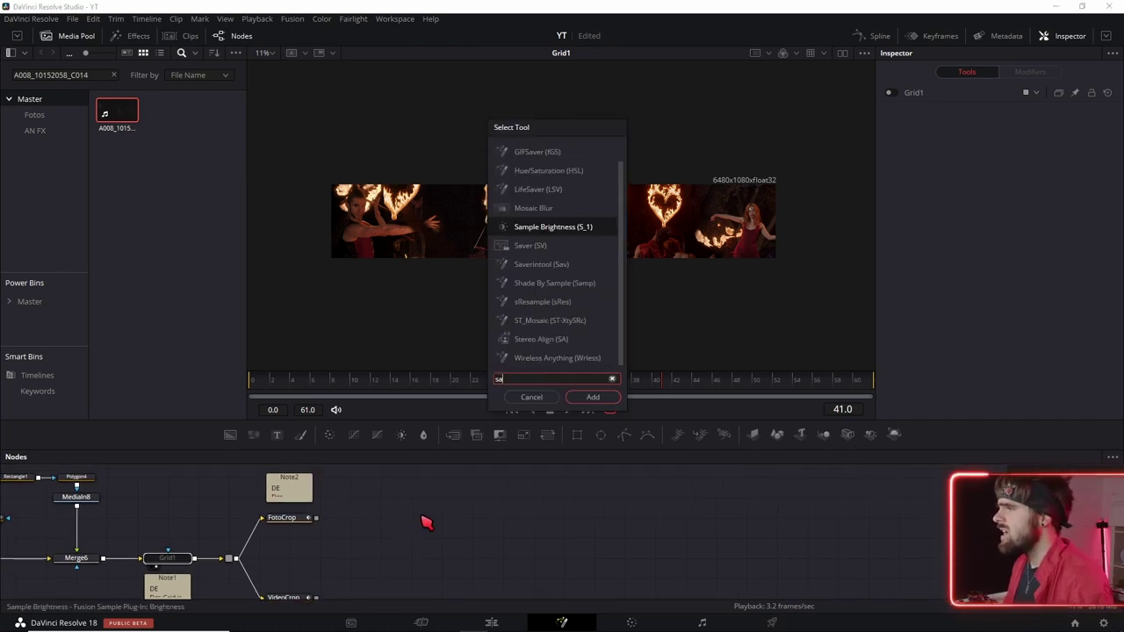
{"action": "type", "text": "saver"}
{"action": "key", "text": "Return"}
{"action": "left_click_drag", "start_coordinate": [383, 567], "coordinate": [387, 531]}
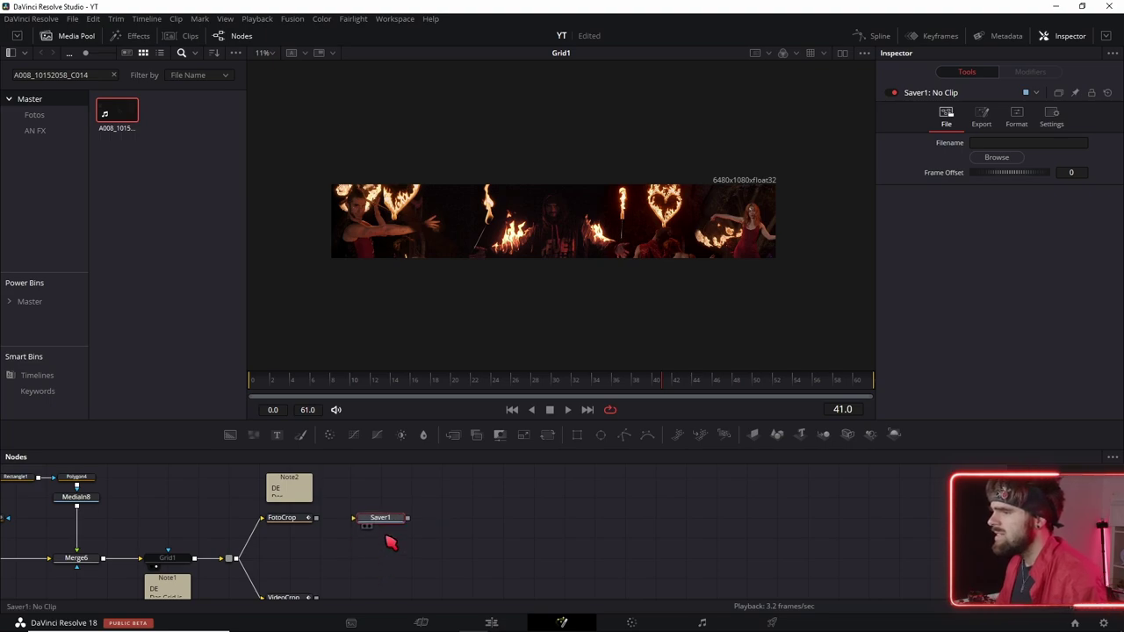
{"action": "left_click_drag", "start_coordinate": [318, 518], "coordinate": [370, 519]}
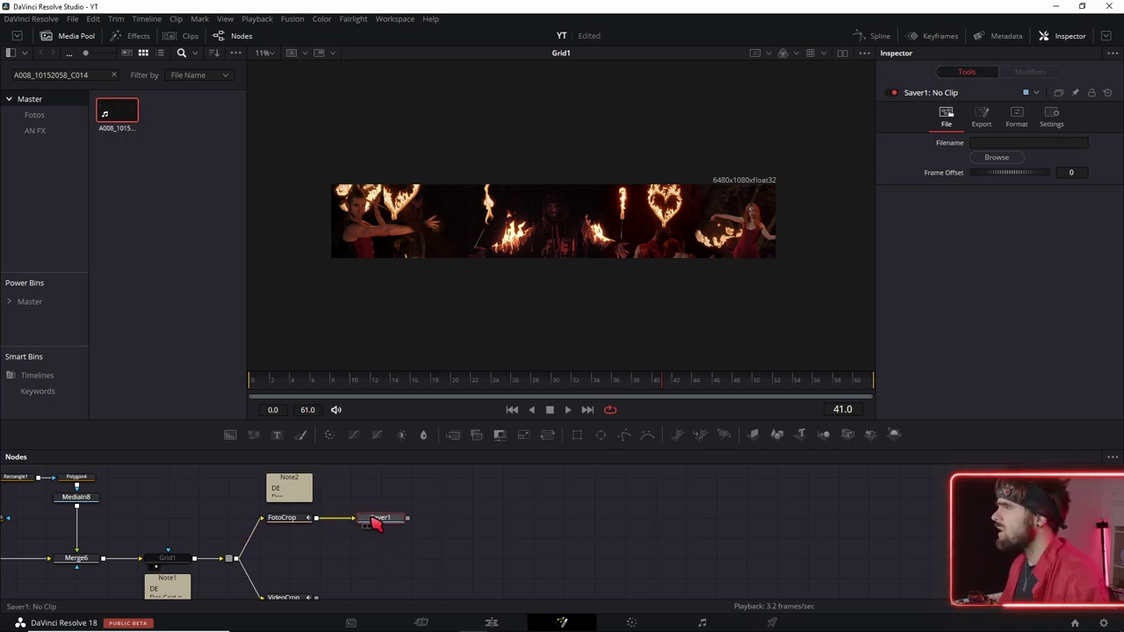
Try Render All Savers from the Fusion menu and dismiss the incomplete-render warning.
{"action": "left_click", "coordinate": [992, 157]}
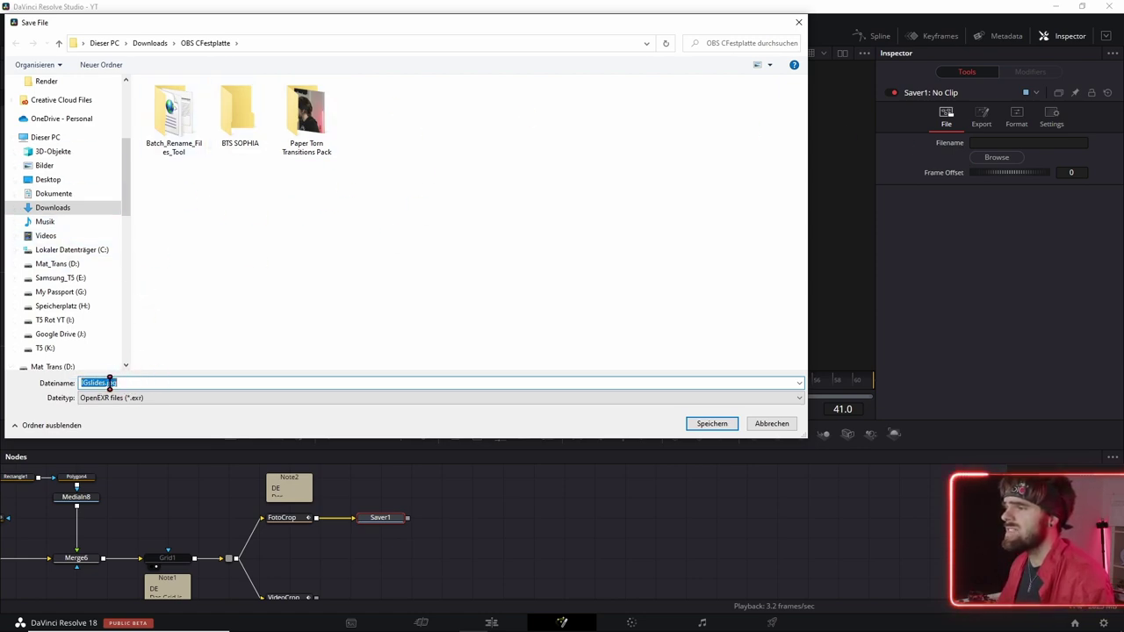
{"action": "left_click", "coordinate": [770, 423]}
{"action": "left_click", "coordinate": [295, 21]}
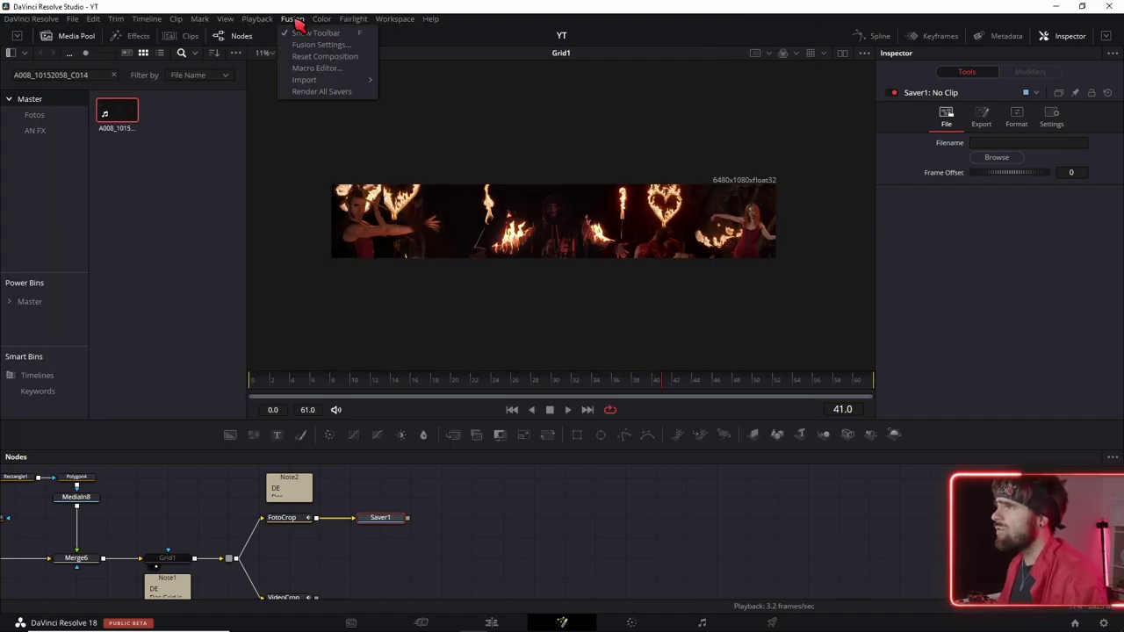
{"action": "left_click", "coordinate": [317, 92]}
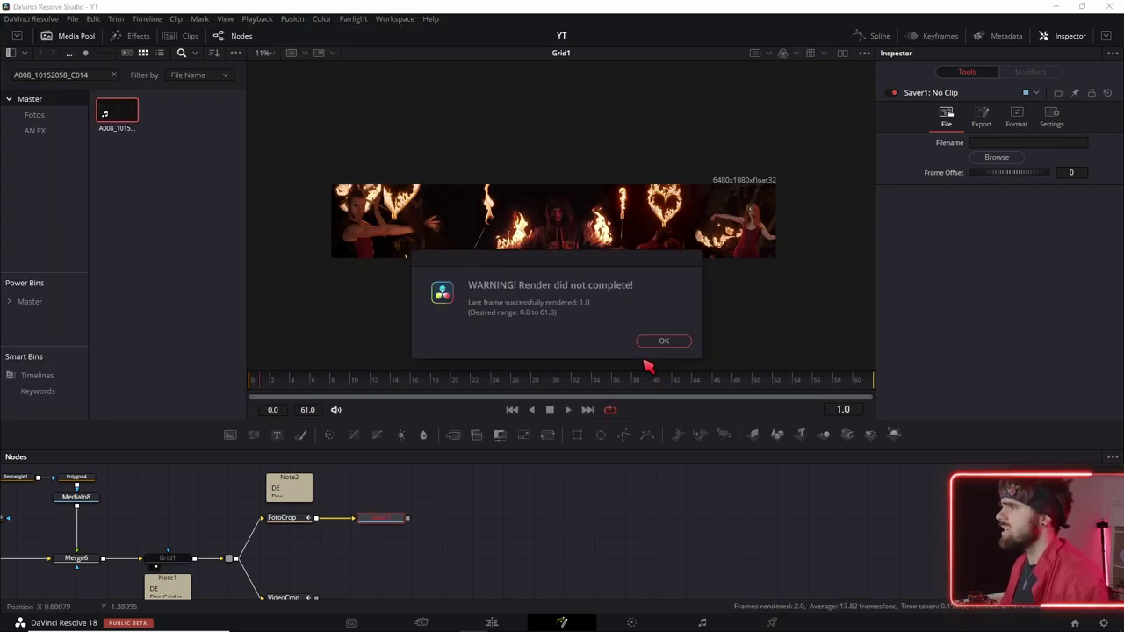
{"action": "left_click", "coordinate": [661, 339]}
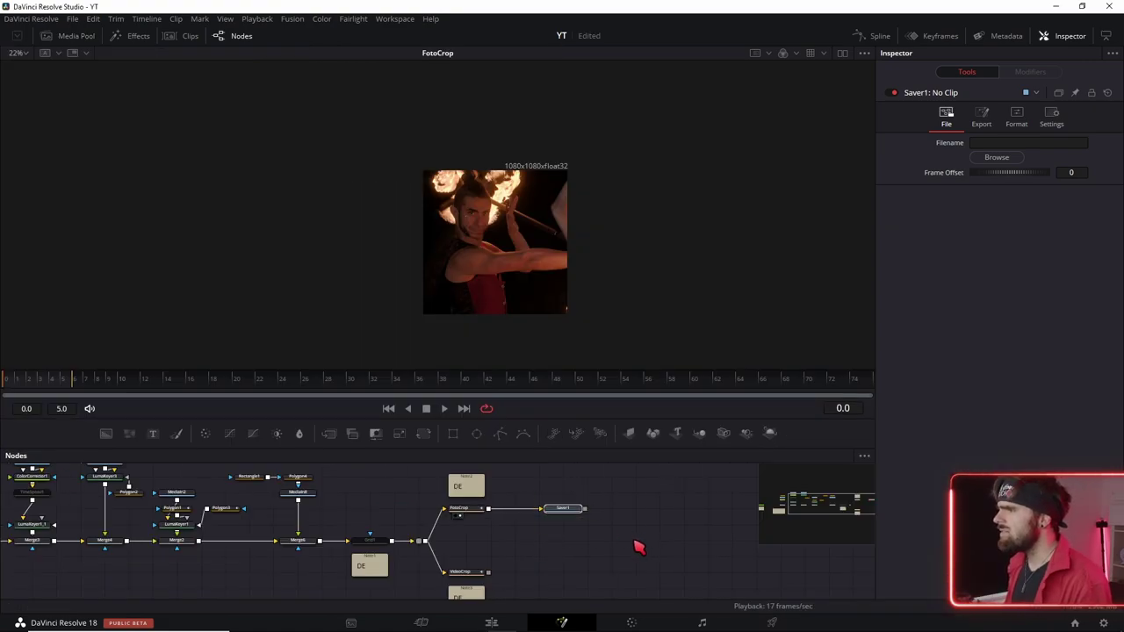
Reroute FotoCrop's output into MediaOut1.
{"action": "left_click_drag", "start_coordinate": [304, 501], "coordinate": [351, 580]}
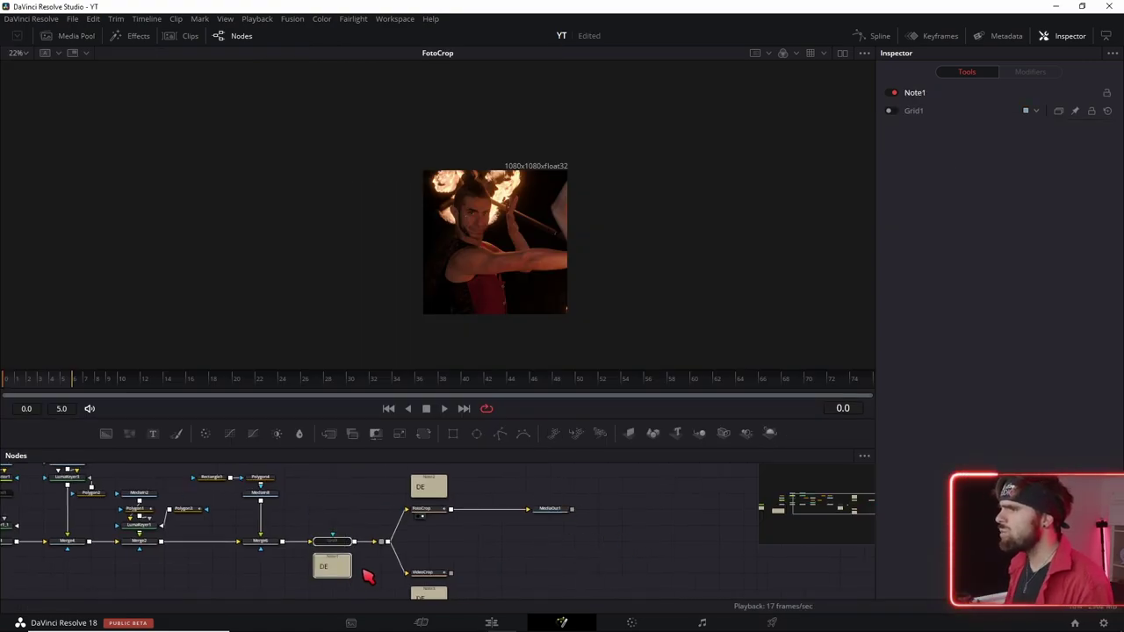
{"action": "mouse_move", "coordinate": [527, 510]}
{"action": "left_mouse_down"}
{"action": "mouse_move", "coordinate": [478, 516]}
{"action": "mouse_move", "coordinate": [530, 510]}
{"action": "left_mouse_up"}
{"action": "left_click", "coordinate": [552, 510]}
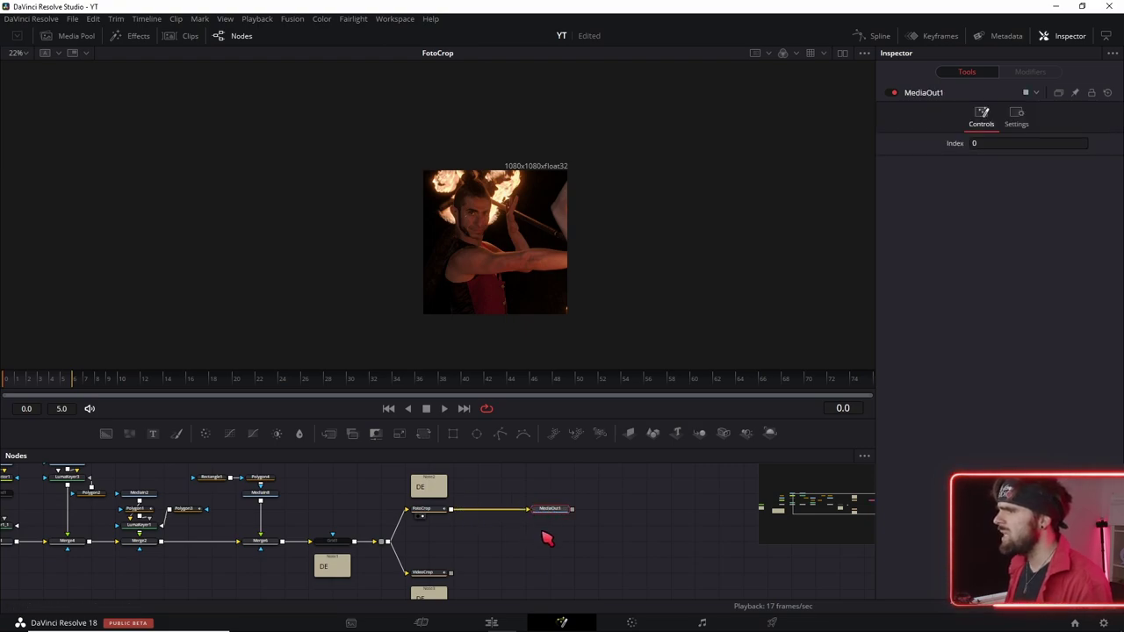
Trim the Fusion Composition clip to six frames on the Edit page, then go to Deliver.
{"action": "left_click", "coordinate": [494, 624]}
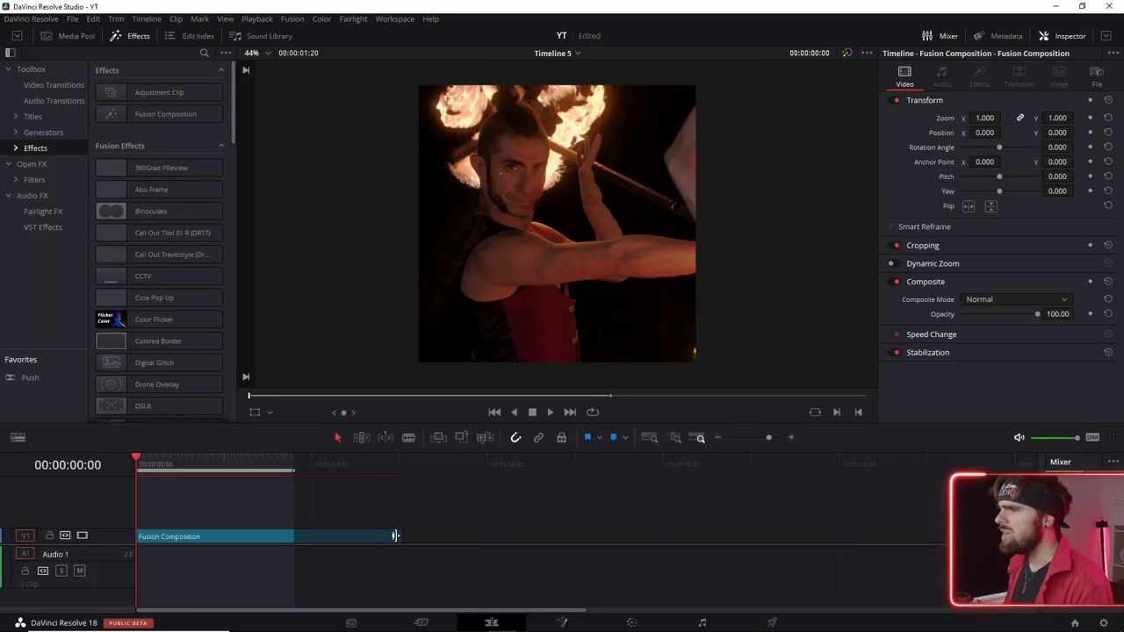
{"action": "mouse_move", "coordinate": [395, 536]}
{"action": "left_mouse_down"}
{"action": "mouse_move", "coordinate": [149, 538]}
{"action": "mouse_move", "coordinate": [159, 536]}
{"action": "left_mouse_up"}
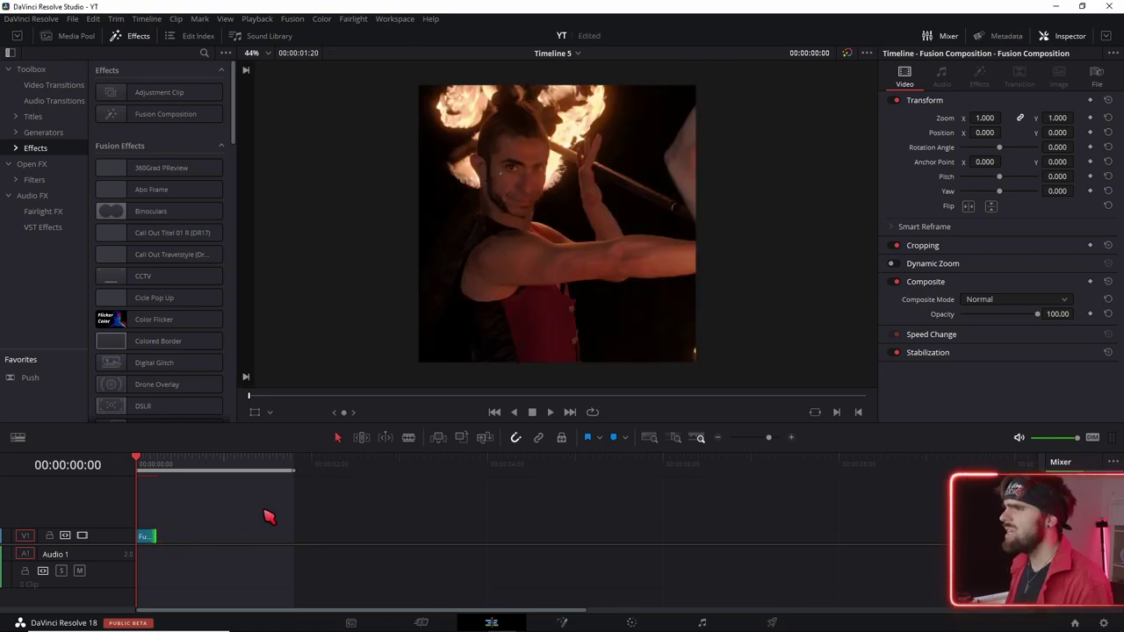
{"action": "left_click", "coordinate": [772, 623]}
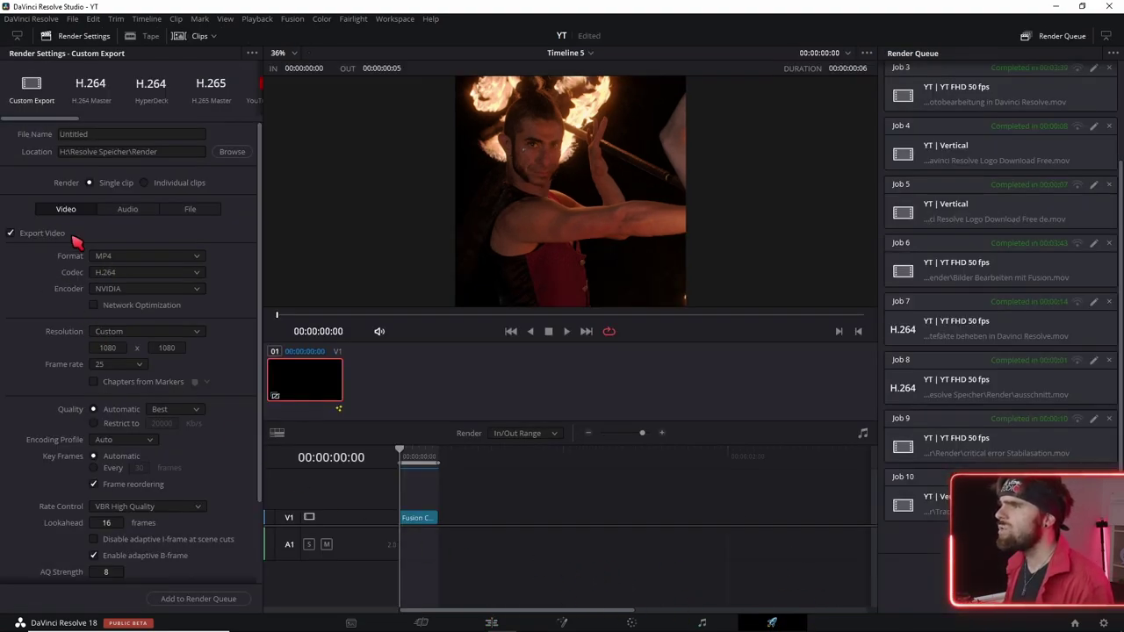
Change the Deliver render format from MP4 to TIFF.
{"action": "left_click", "coordinate": [158, 258]}
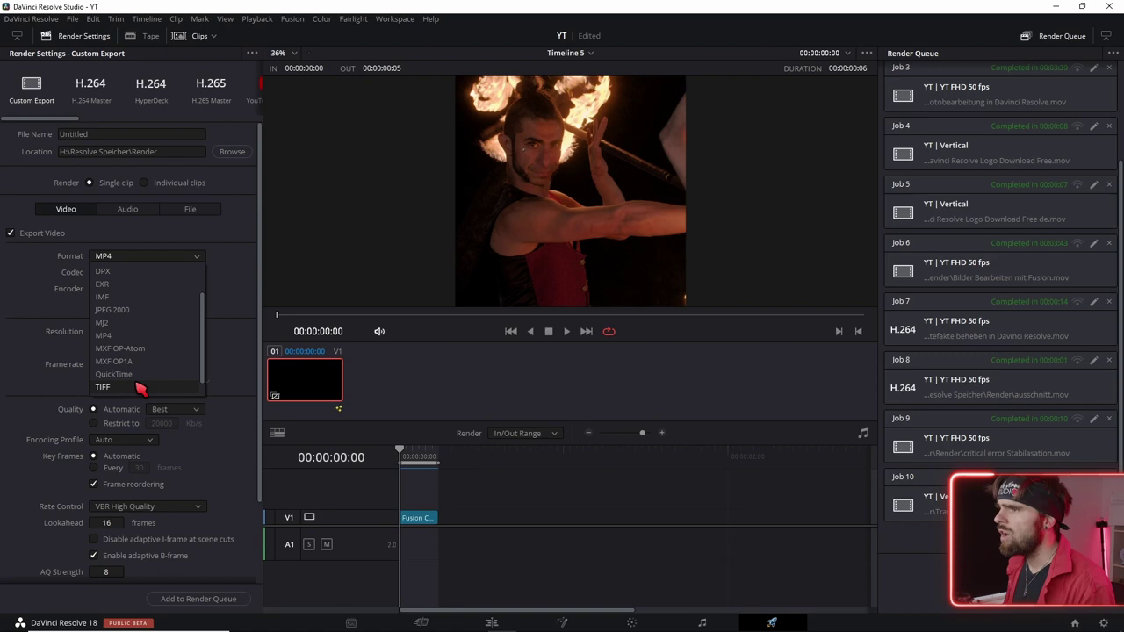
{"action": "left_click", "coordinate": [144, 377]}
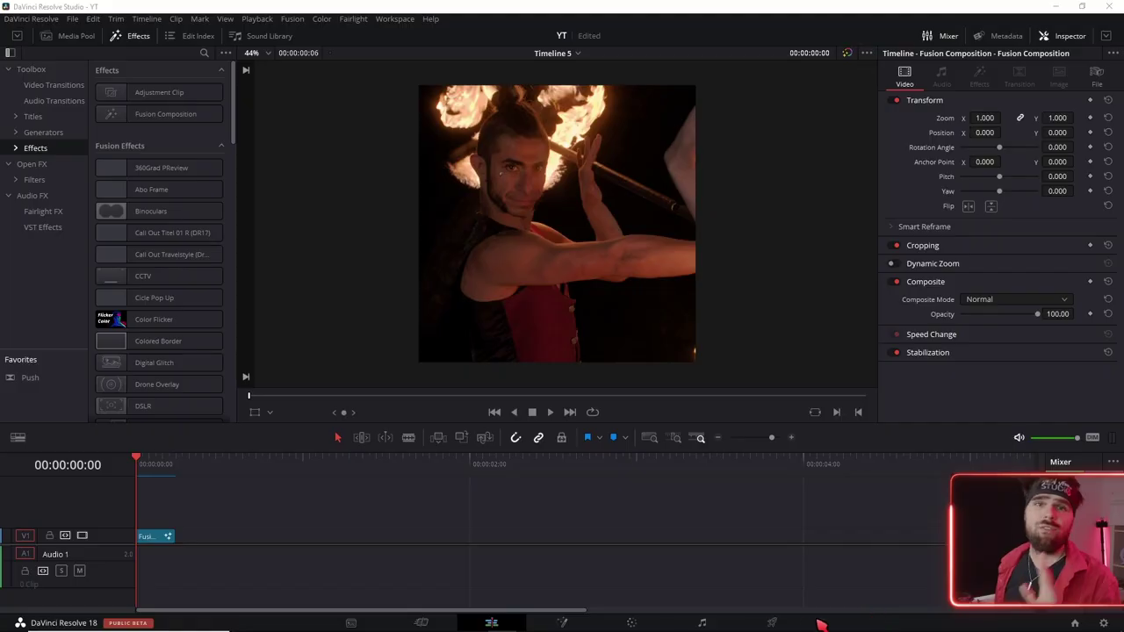
Open the clip in Fusion and connect VideoCrop to MediaOut1.
{"action": "left_click", "coordinate": [151, 536]}
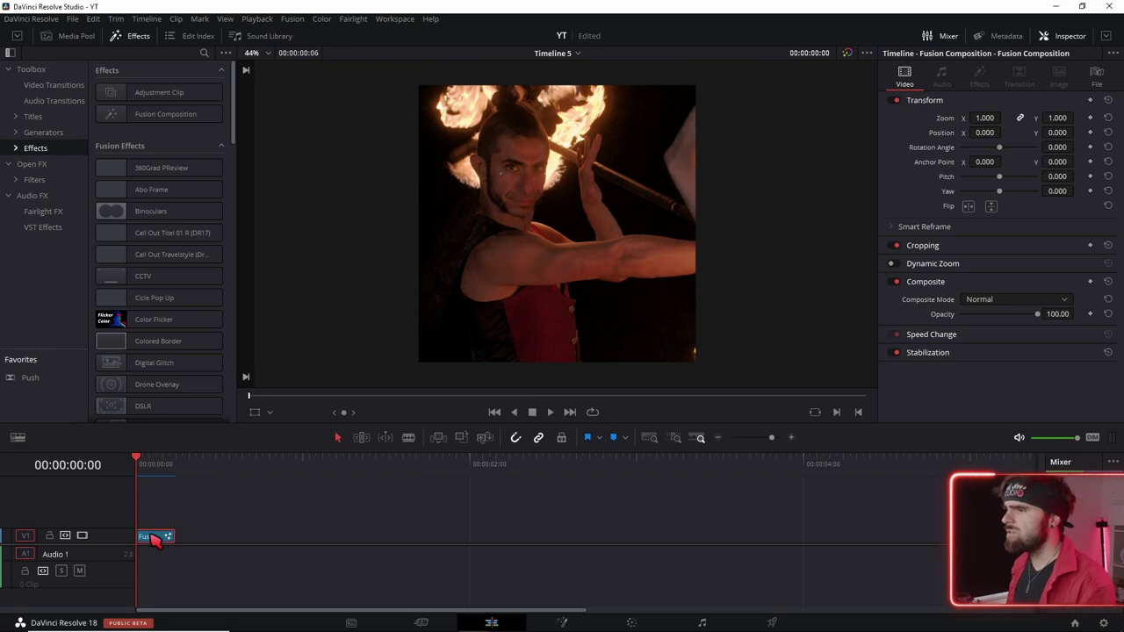
{"action": "left_click", "coordinate": [562, 622]}
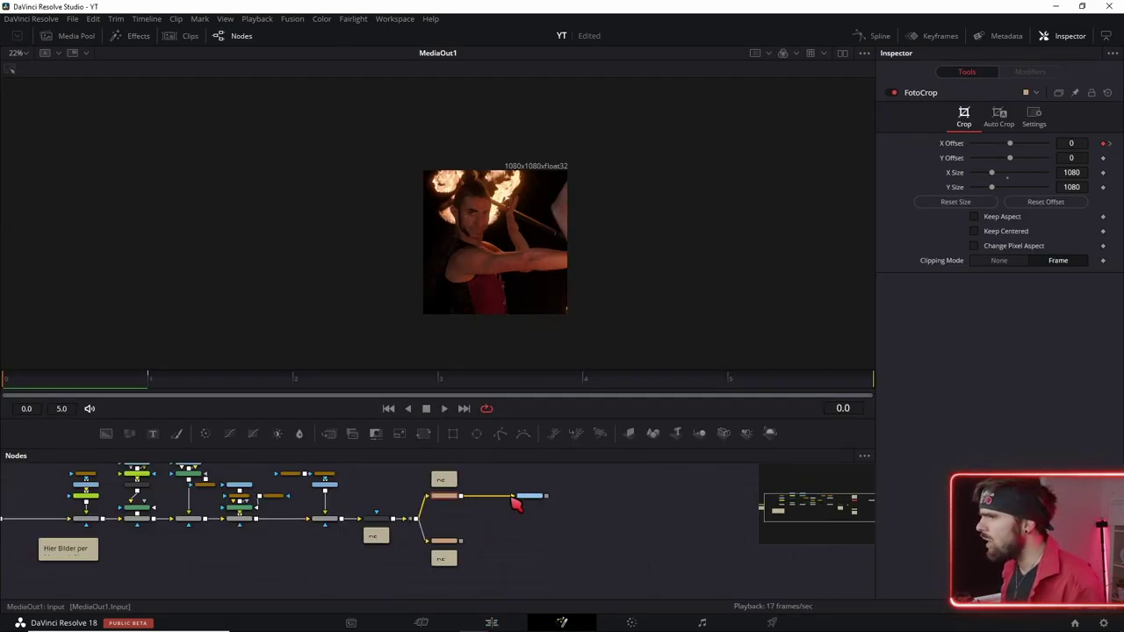
{"action": "mouse_move", "coordinate": [529, 496]}
{"action": "left_mouse_down"}
{"action": "mouse_move", "coordinate": [501, 539]}
{"action": "mouse_move", "coordinate": [525, 536]}
{"action": "left_mouse_up"}
{"action": "scroll", "coordinate": [465, 549], "scroll_direction": "up", "scroll_amount": 3}
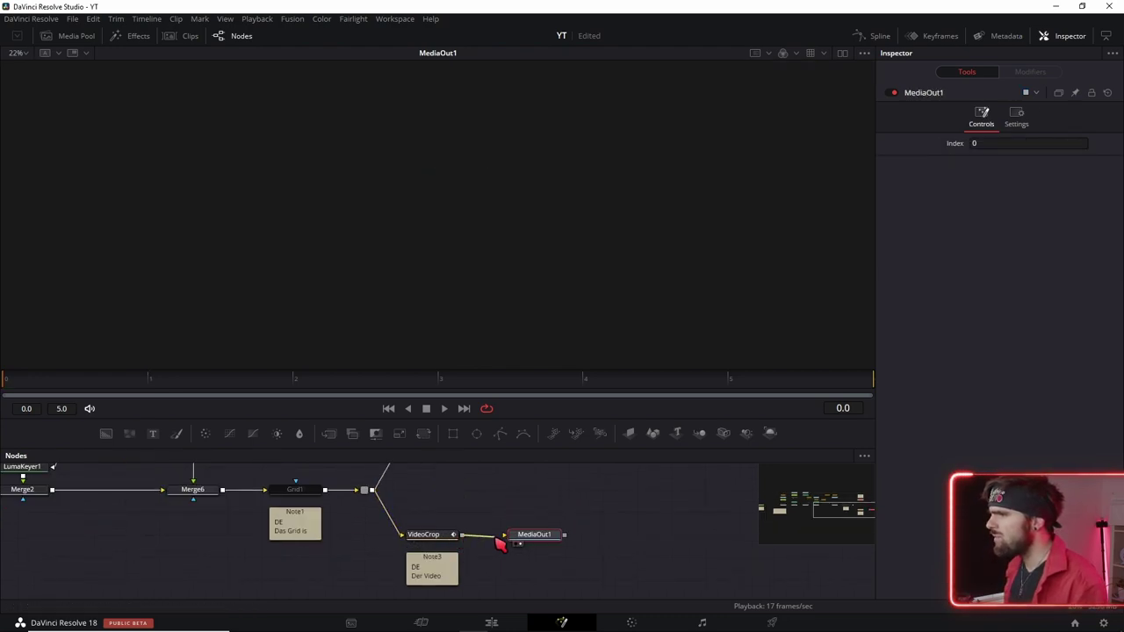
Set VideoCrop's Number to 3 and play back the third square video slide.
{"action": "left_click", "coordinate": [430, 537]}
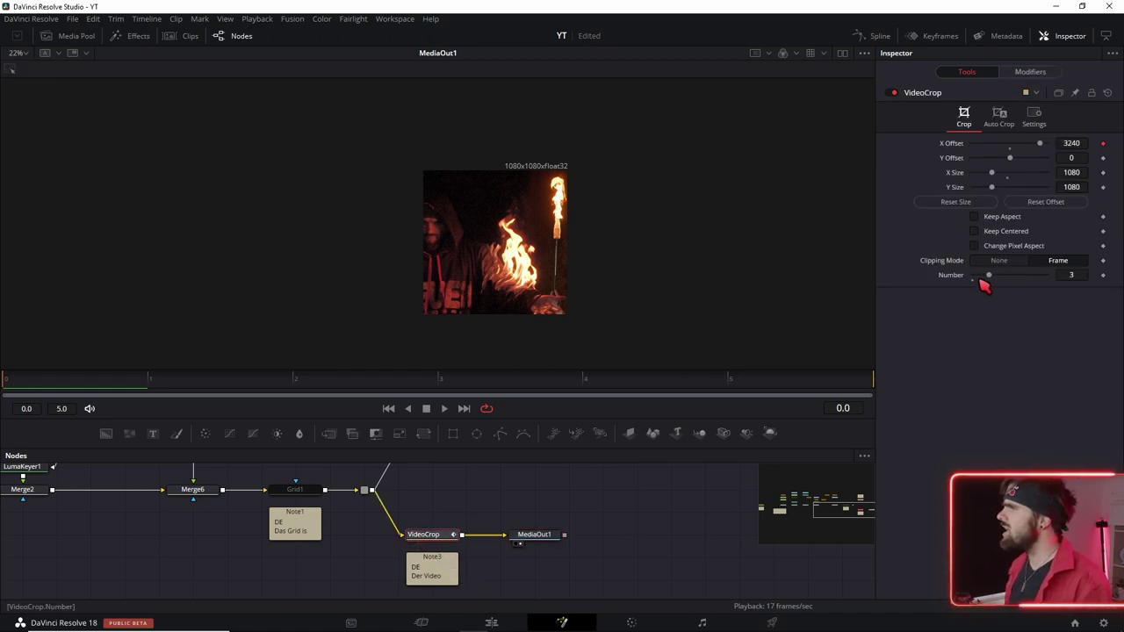
{"action": "mouse_move", "coordinate": [997, 279]}
{"action": "left_mouse_down"}
{"action": "mouse_move", "coordinate": [982, 293]}
{"action": "mouse_move", "coordinate": [990, 289]}
{"action": "left_mouse_up"}
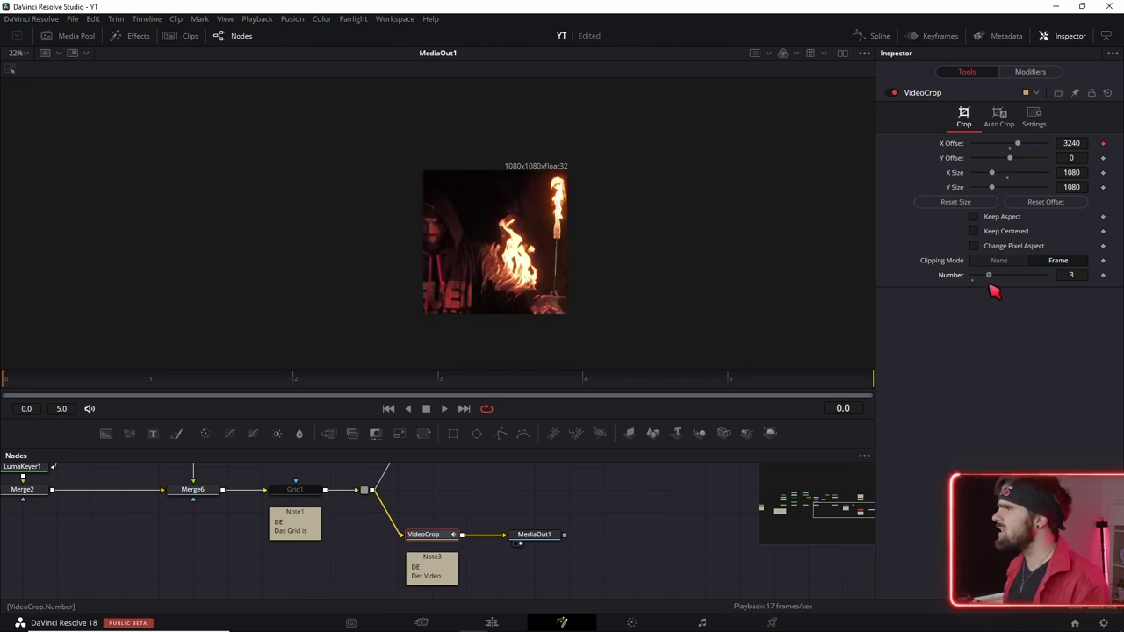
{"action": "scroll", "coordinate": [529, 241], "scroll_direction": "up", "scroll_amount": 2}
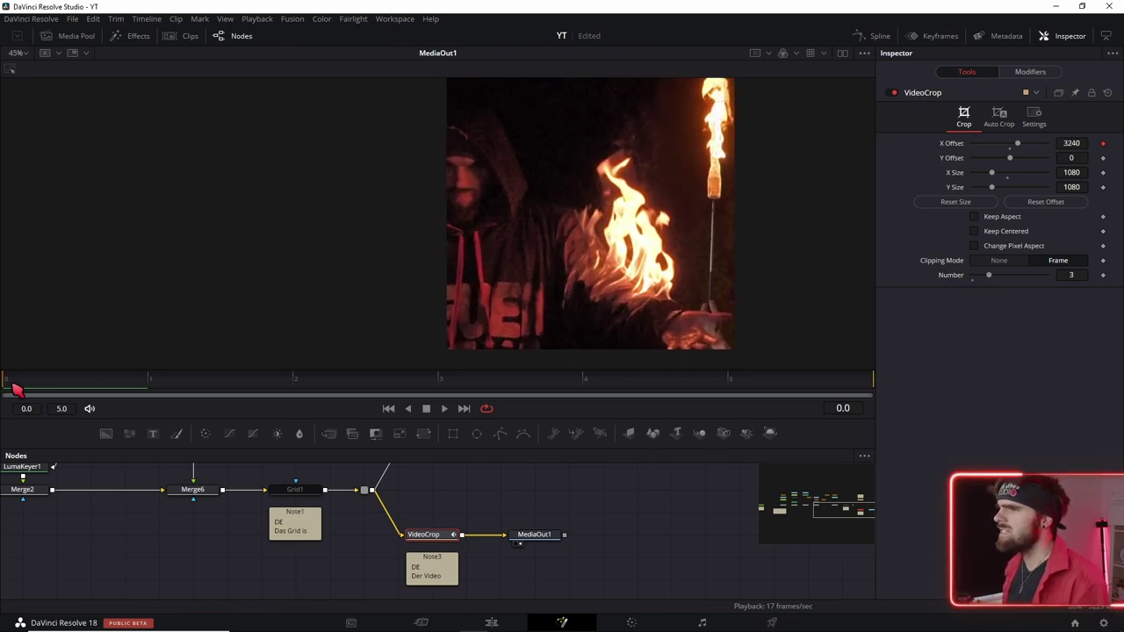
{"action": "key", "text": "space"}
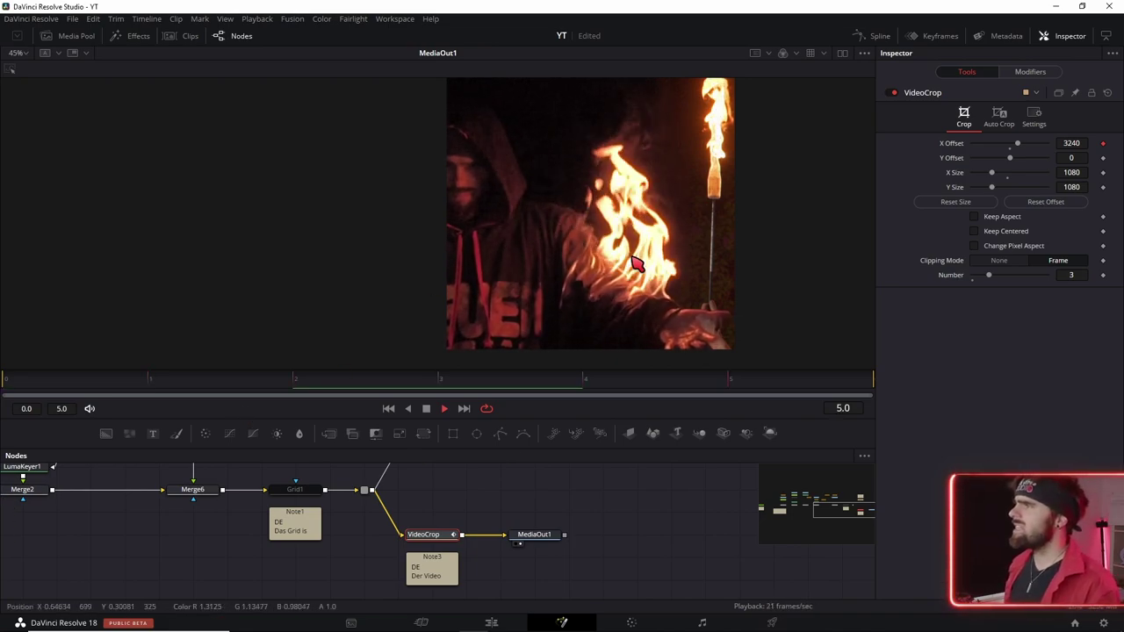
{"action": "key", "text": "space"}
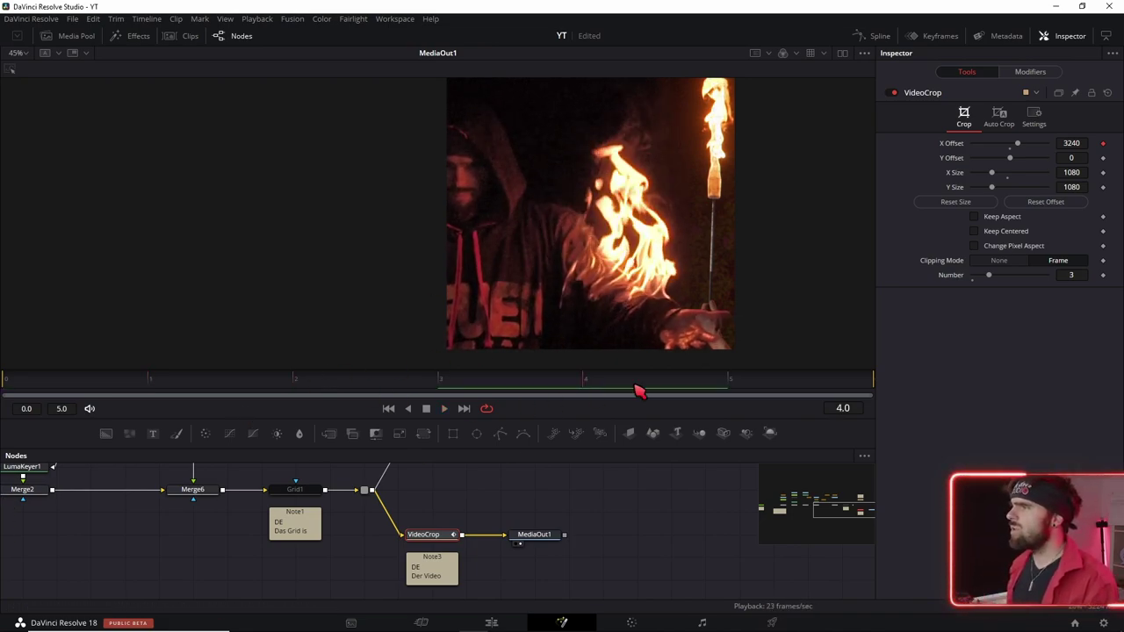
Extend the Fusion Composition clip to 2 seconds 12 frames and set the Deliver format to MP4.
{"action": "left_click", "coordinate": [492, 622]}
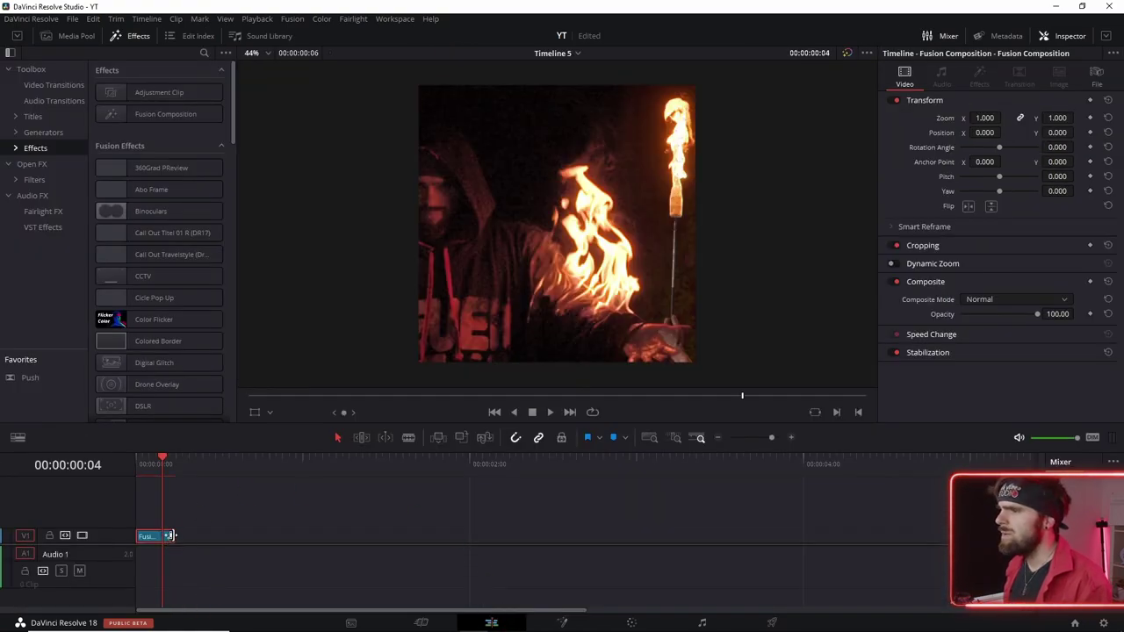
{"action": "left_click_drag", "start_coordinate": [170, 536], "coordinate": [550, 535]}
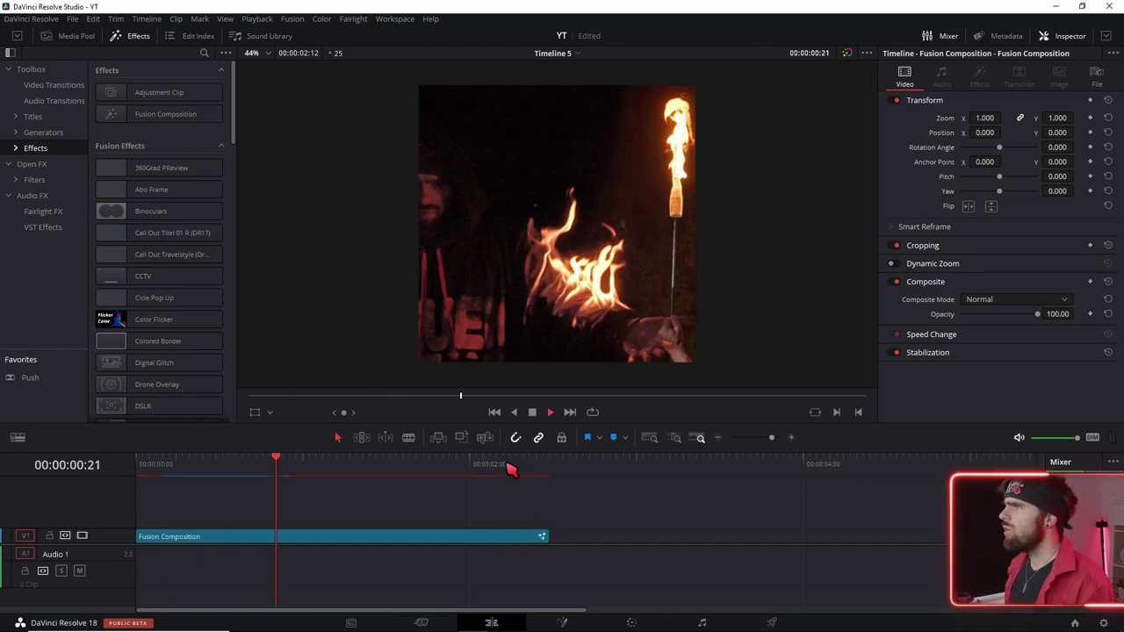
{"action": "key", "text": "space"}
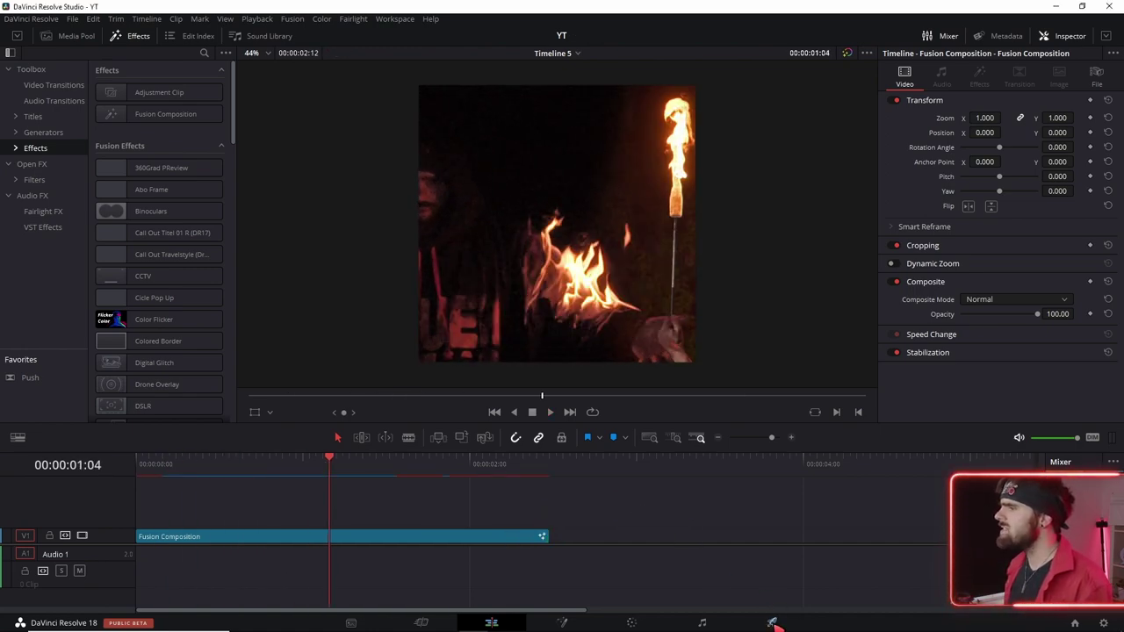
{"action": "left_click", "coordinate": [773, 623]}
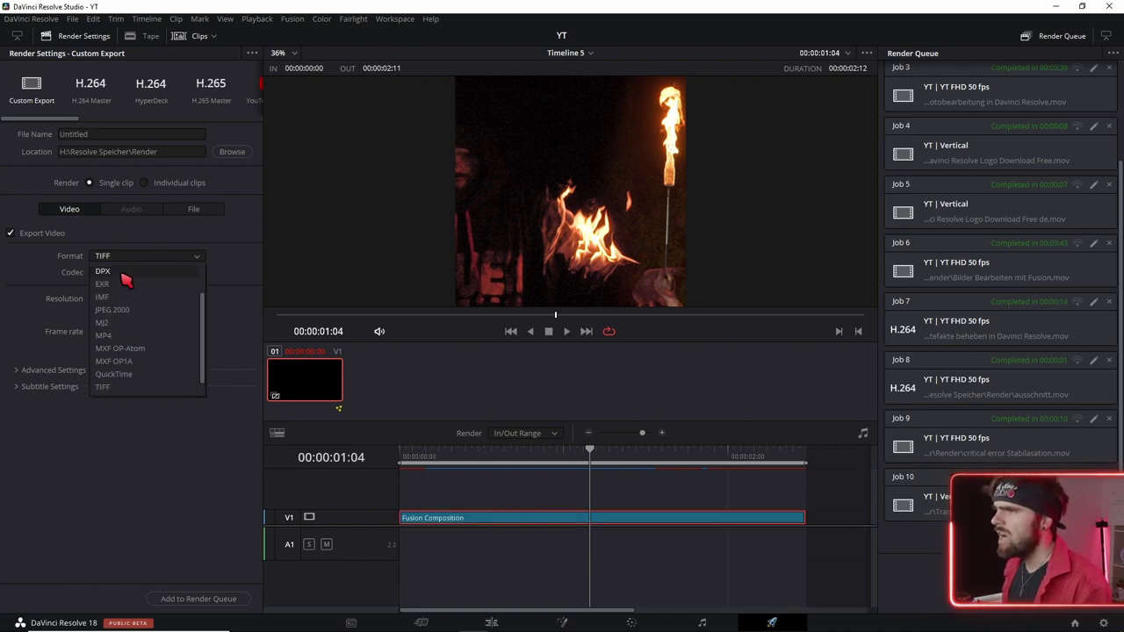
{"action": "left_click", "coordinate": [103, 336]}
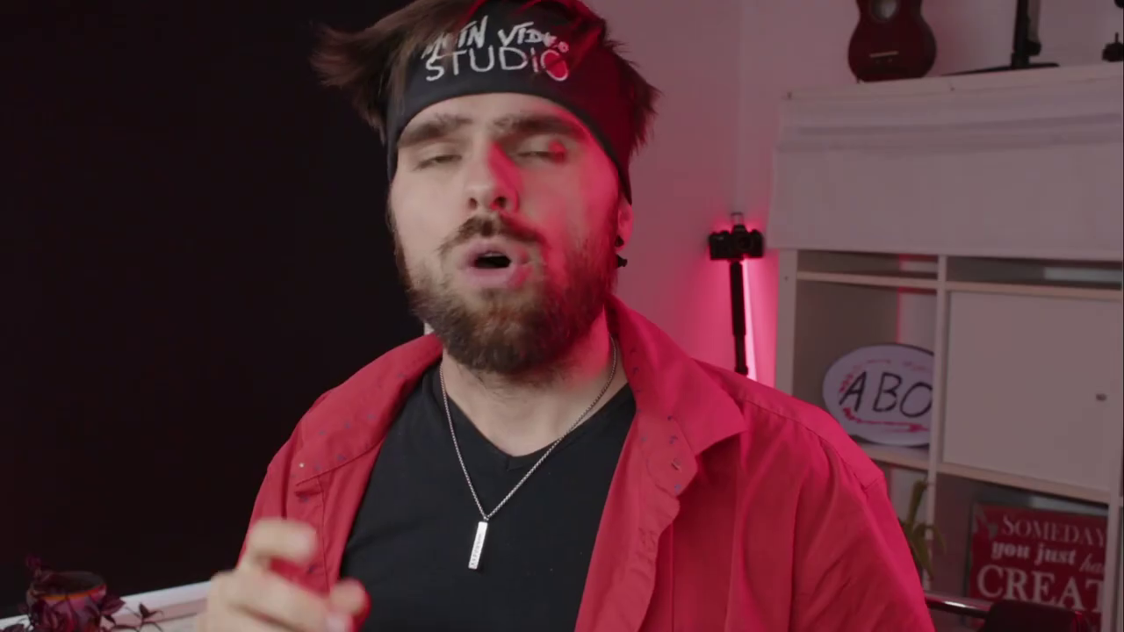